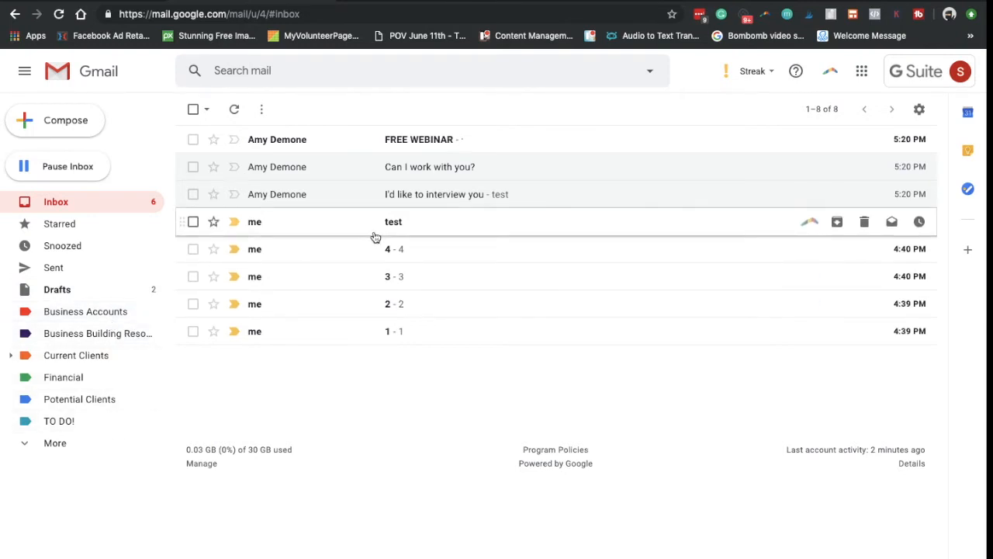
Apply the TO DO! label to the 'I'd like to interview you' conversation.
{"action": "left_click", "coordinate": [193, 195]}
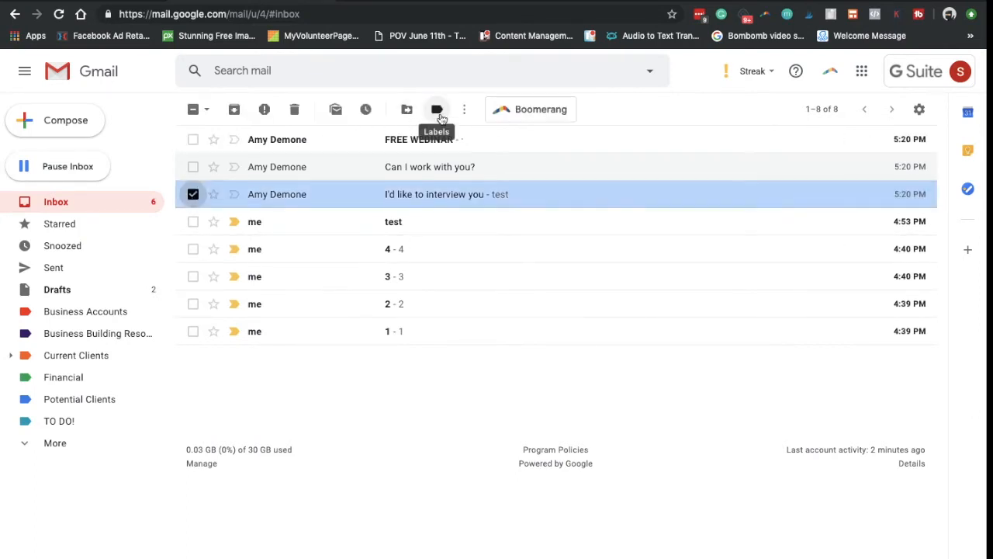
{"action": "left_click", "coordinate": [438, 110]}
{"action": "scroll", "coordinate": [524, 310], "scroll_direction": "down", "scroll_amount": 3}
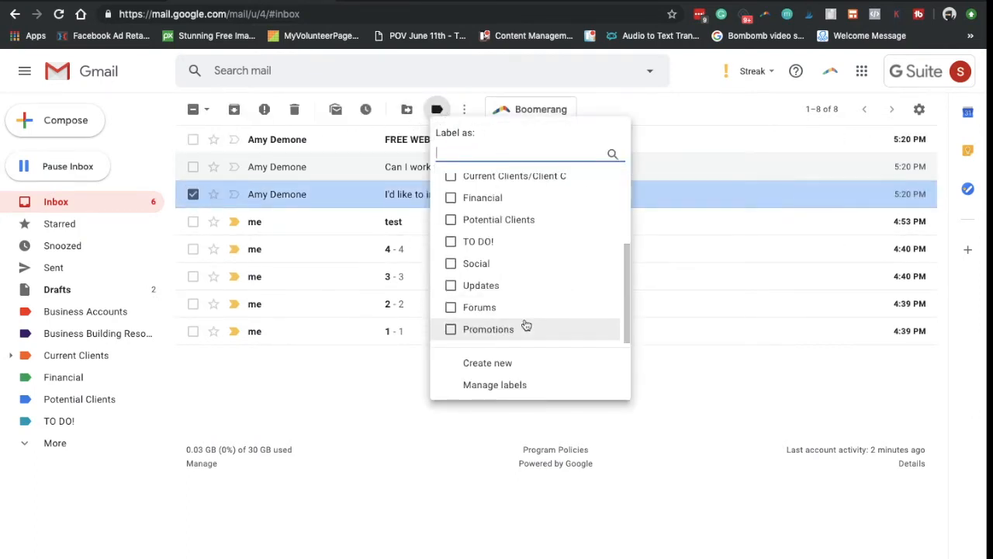
{"action": "left_click", "coordinate": [451, 242]}
{"action": "left_click", "coordinate": [487, 358]}
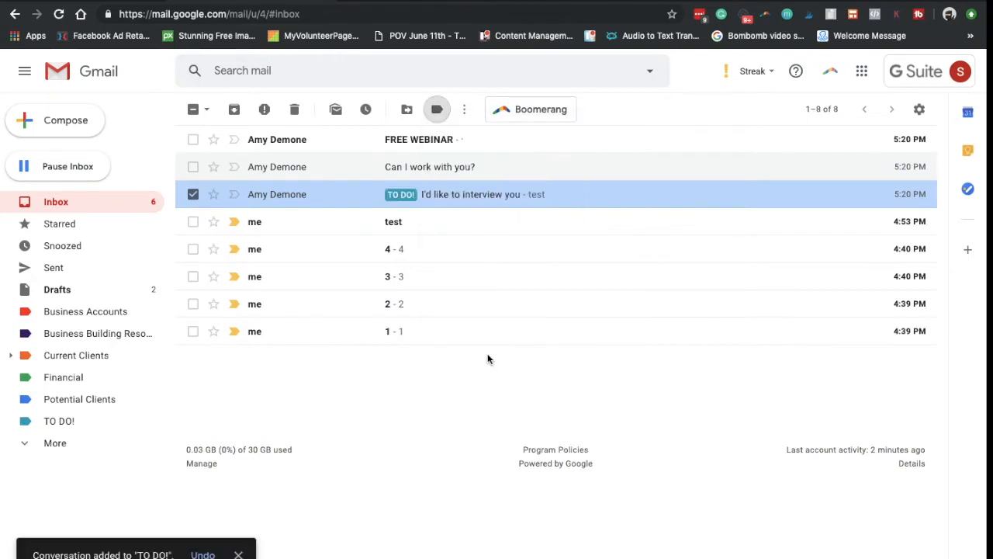
{"action": "left_click", "coordinate": [194, 194]}
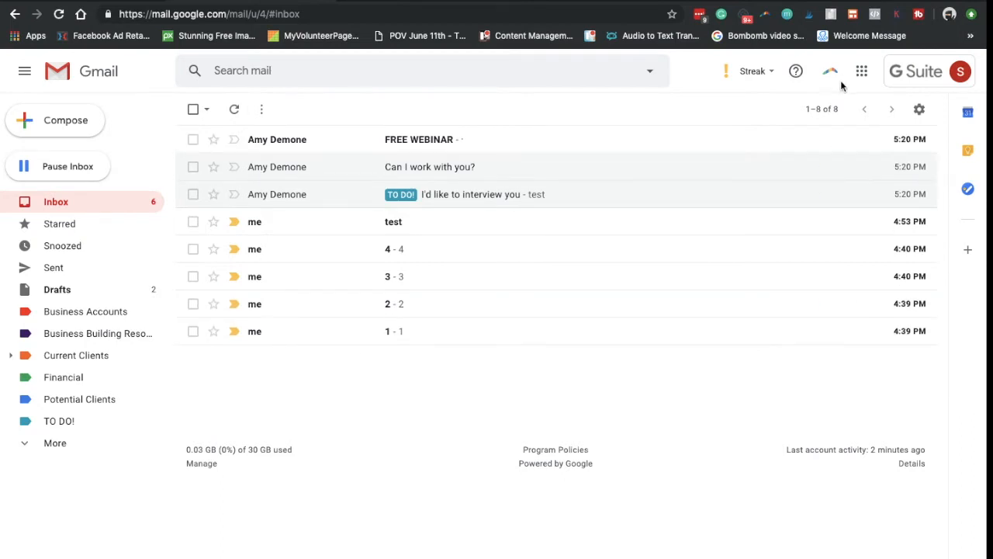
Set the inbox type to Priority Inbox with TO DO! as the second section, and save.
{"action": "left_click", "coordinate": [920, 111]}
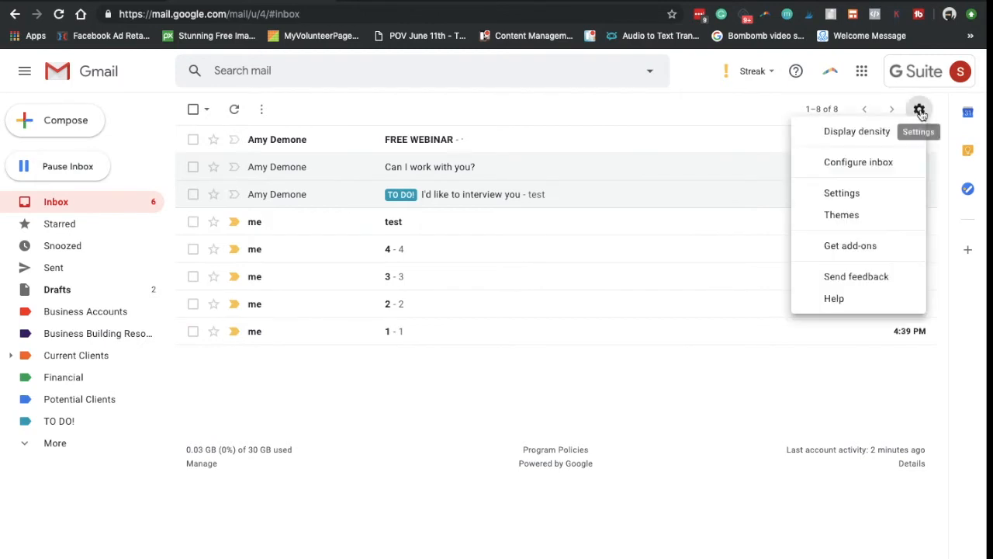
{"action": "left_click", "coordinate": [842, 194]}
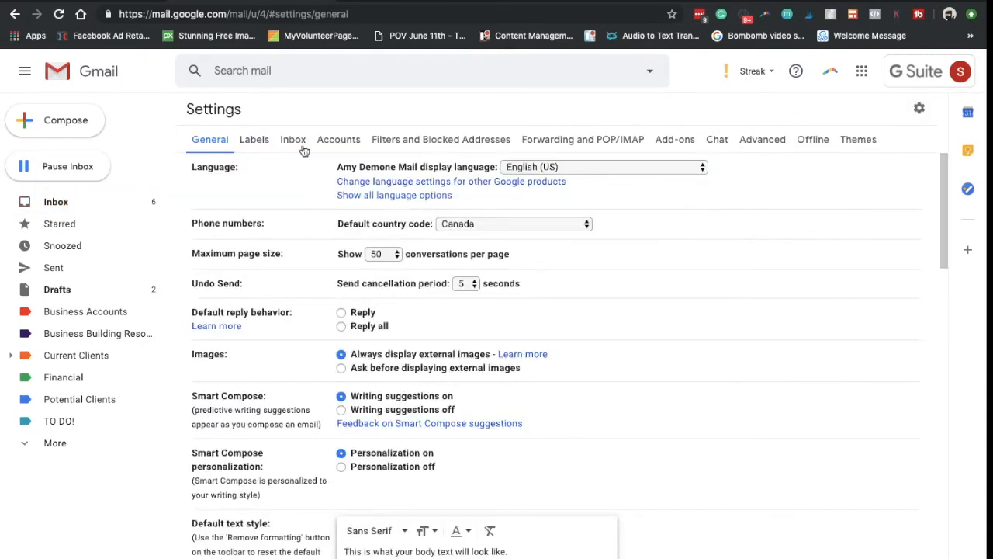
{"action": "left_click", "coordinate": [302, 145]}
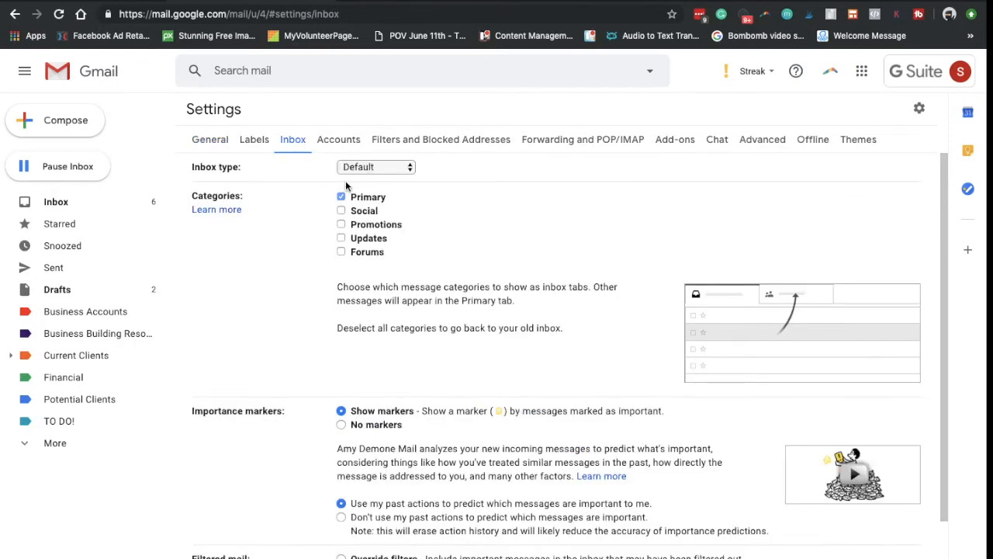
{"action": "left_click_drag", "start_coordinate": [197, 168], "coordinate": [269, 162]}
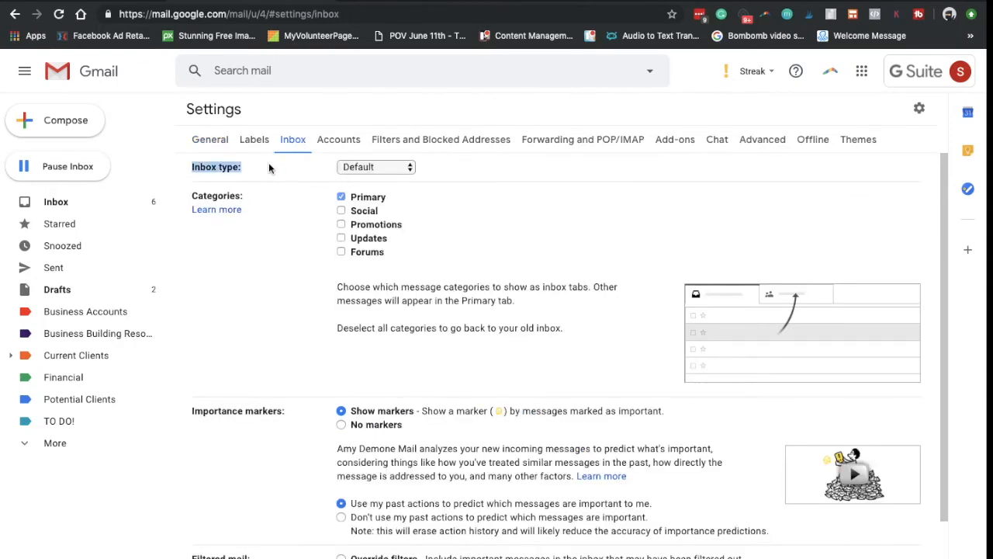
{"action": "left_click", "coordinate": [357, 169]}
{"action": "left_click", "coordinate": [389, 223]}
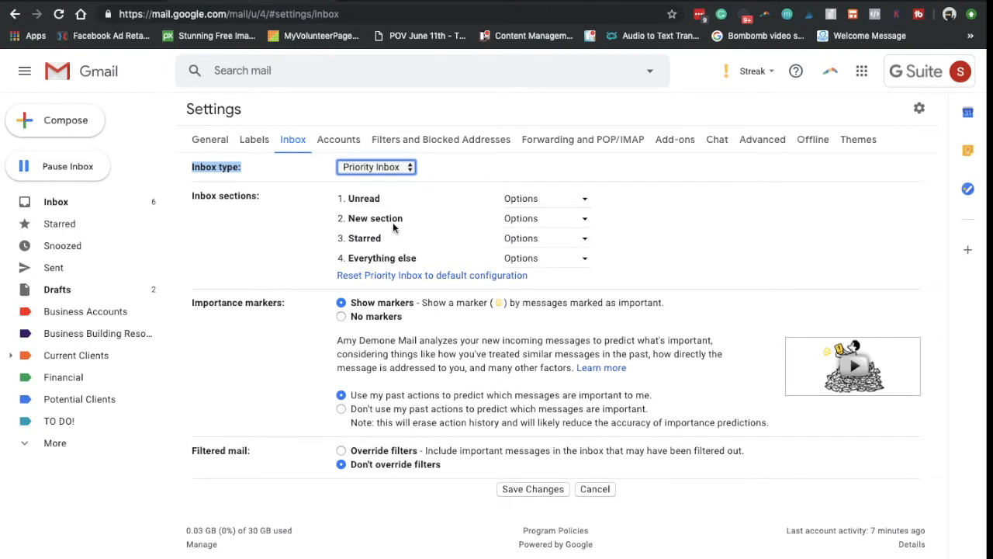
{"action": "left_click", "coordinate": [531, 224]}
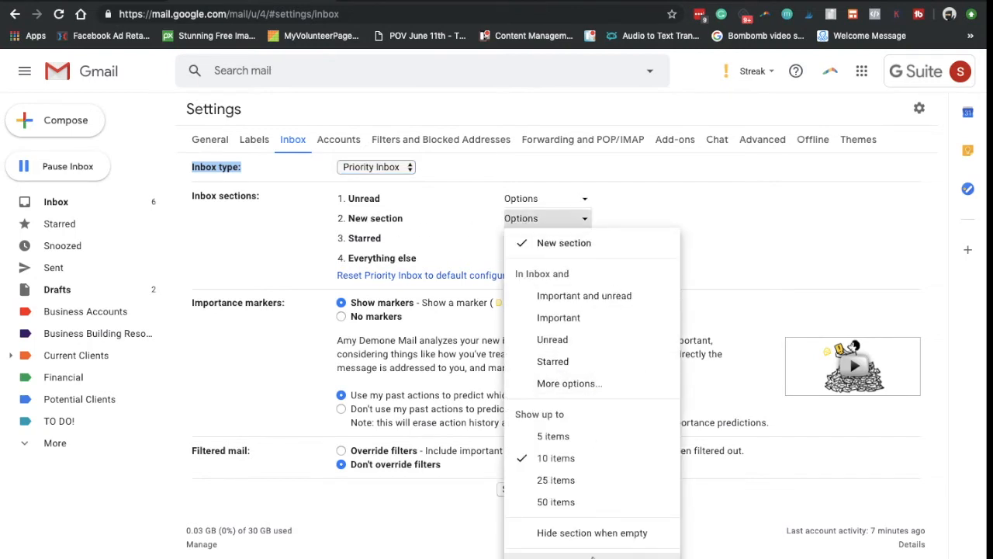
{"action": "left_click", "coordinate": [567, 384]}
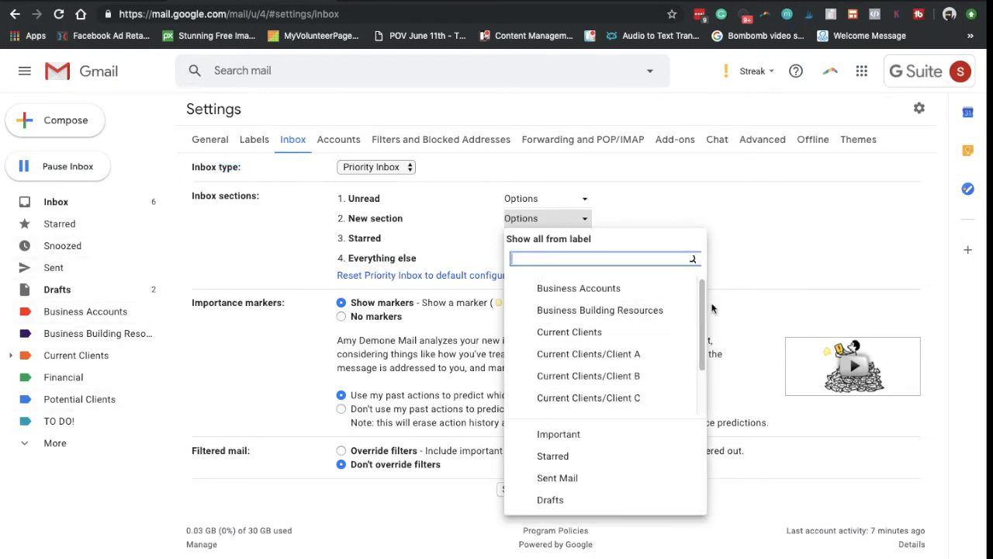
{"action": "left_click_drag", "start_coordinate": [703, 304], "coordinate": [703, 367]}
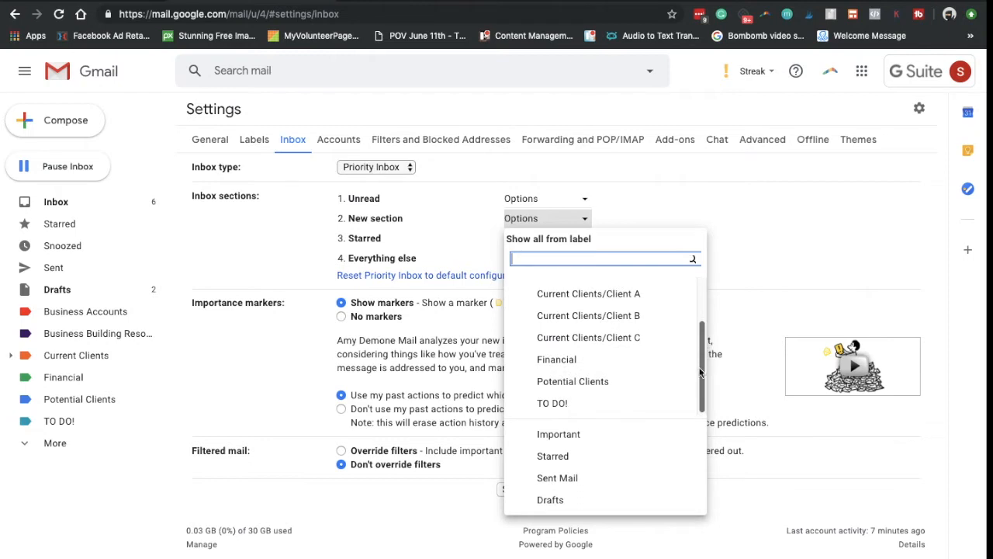
{"action": "left_click", "coordinate": [526, 406]}
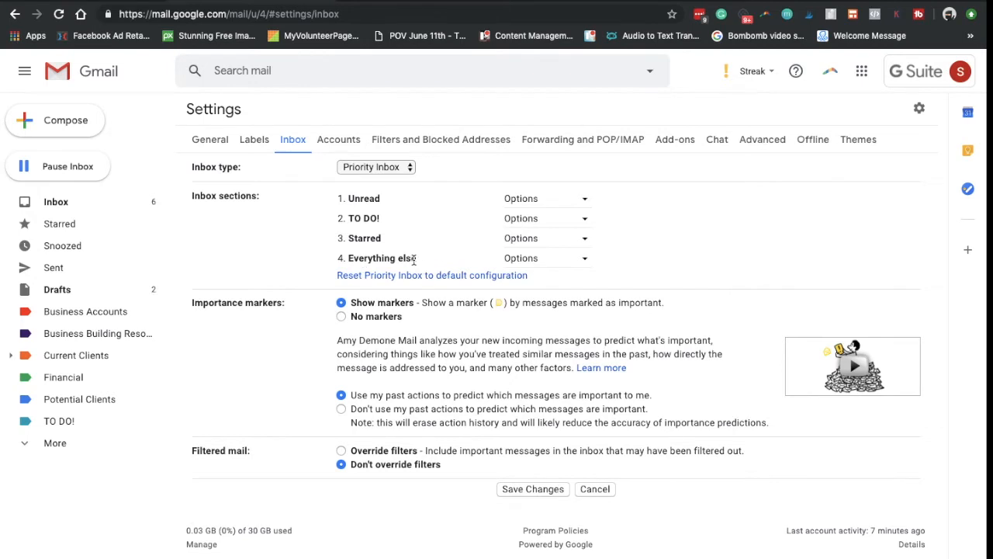
{"action": "left_click_drag", "start_coordinate": [413, 261], "coordinate": [348, 252]}
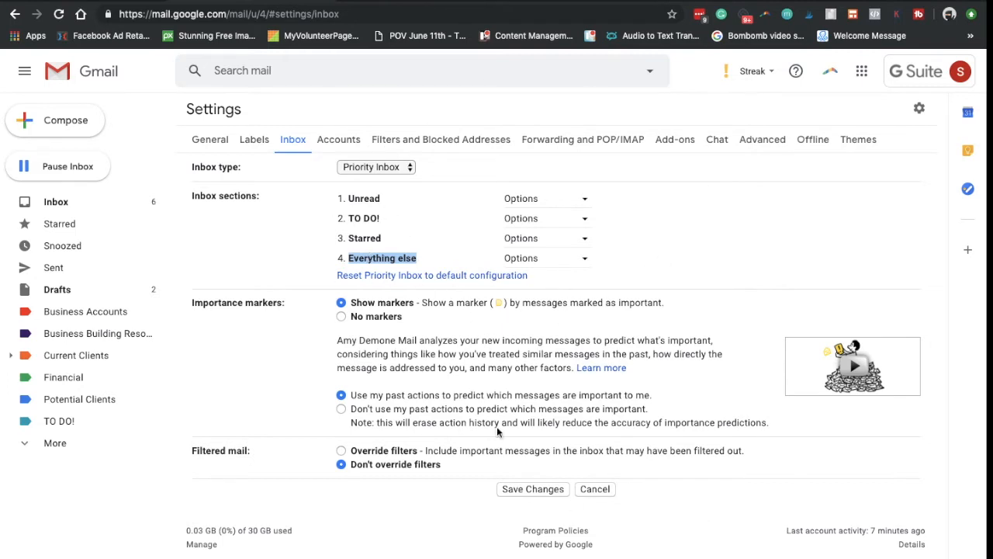
{"action": "left_click", "coordinate": [533, 490]}
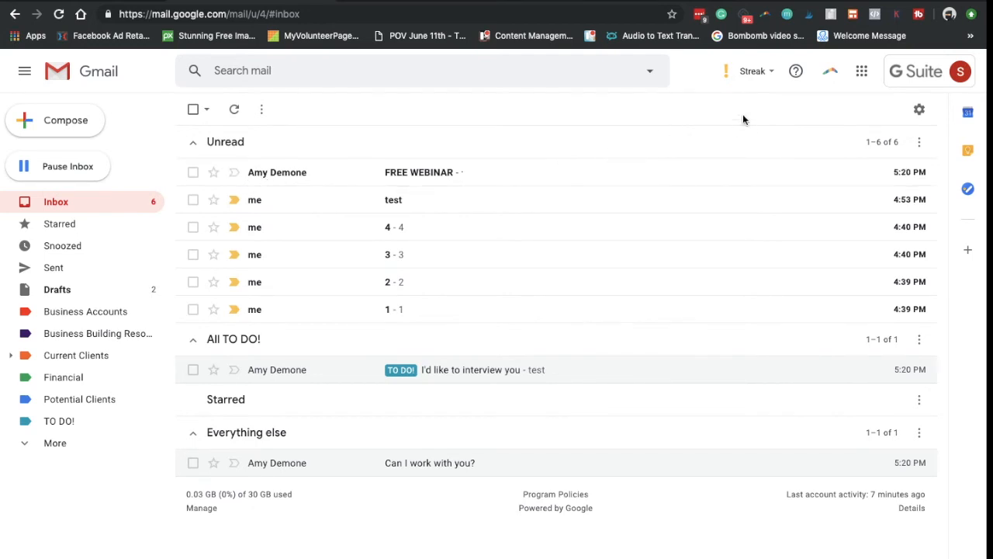
In General settings, move the yellow star, another star and the yellow ! into use.
{"action": "left_click", "coordinate": [919, 109]}
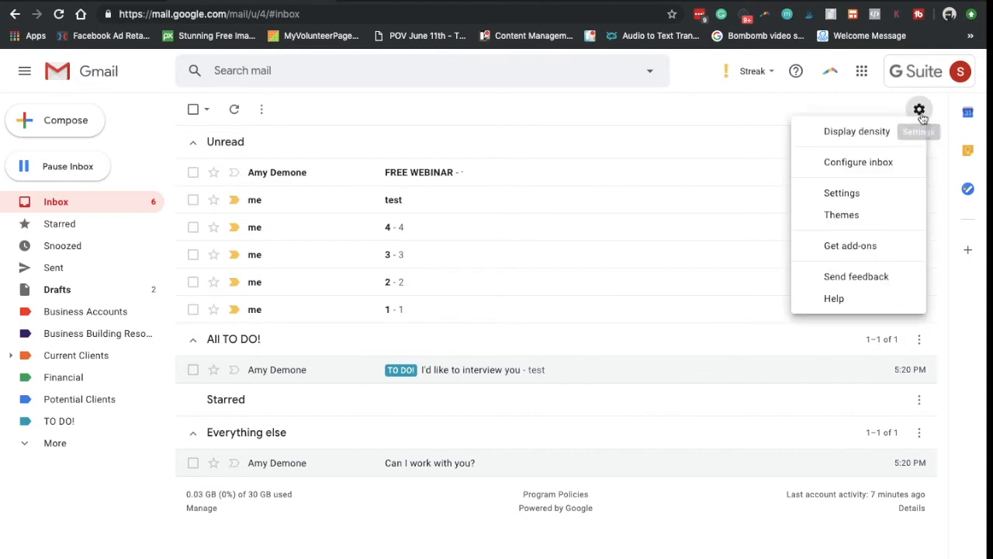
{"action": "left_click", "coordinate": [862, 193]}
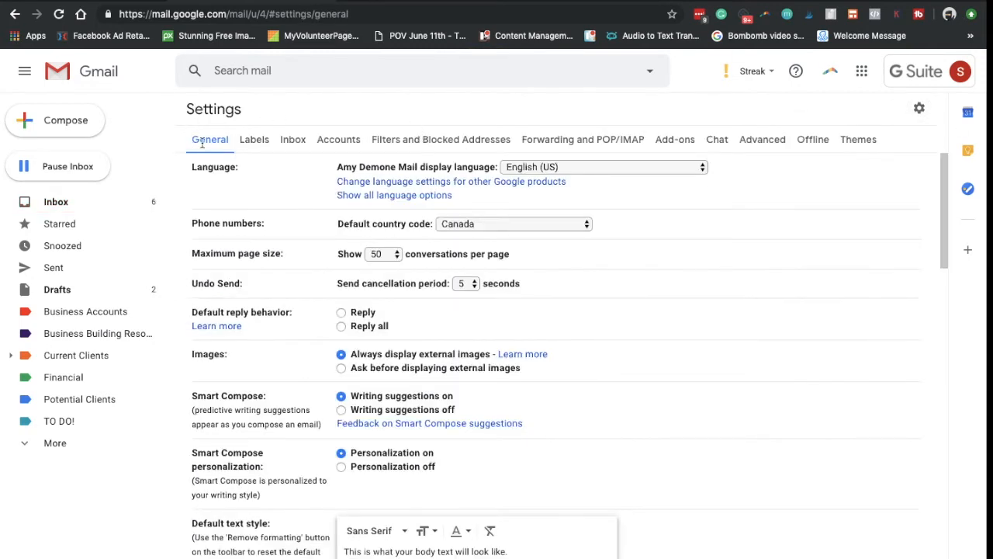
{"action": "scroll", "coordinate": [488, 301], "scroll_direction": "down", "scroll_amount": 15}
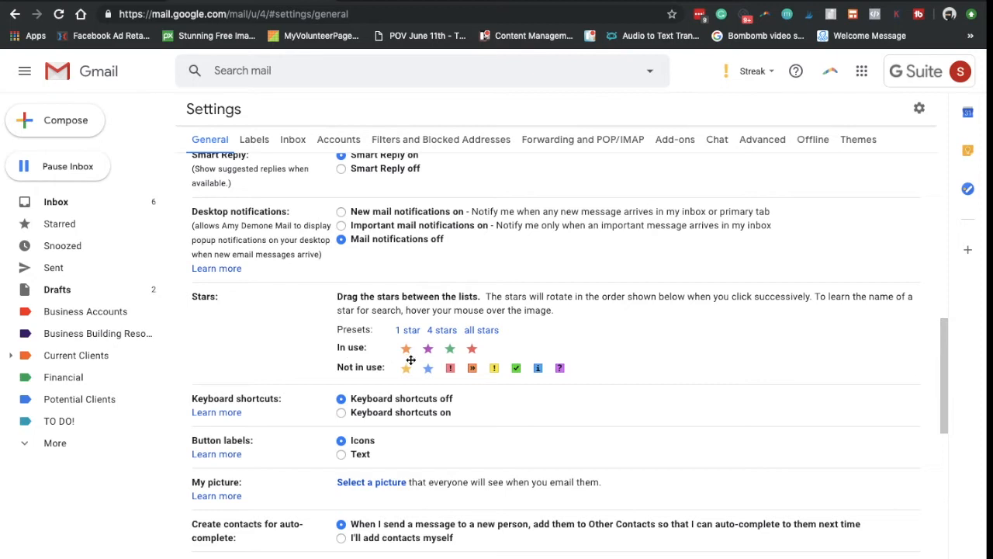
{"action": "left_click_drag", "start_coordinate": [407, 368], "coordinate": [421, 347]}
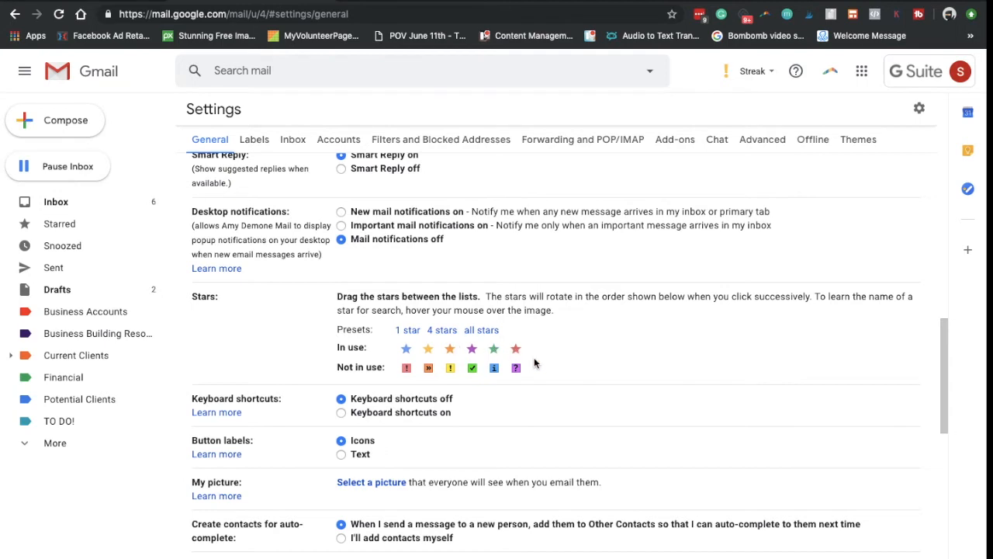
{"action": "left_click_drag", "start_coordinate": [516, 368], "coordinate": [529, 349]}
{"action": "mouse_move", "coordinate": [450, 368]}
{"action": "left_mouse_down"}
{"action": "mouse_move", "coordinate": [458, 349]}
{"action": "mouse_move", "coordinate": [405, 350]}
{"action": "mouse_move", "coordinate": [421, 364]}
{"action": "mouse_move", "coordinate": [452, 353]}
{"action": "mouse_move", "coordinate": [428, 364]}
{"action": "mouse_move", "coordinate": [431, 348]}
{"action": "mouse_move", "coordinate": [448, 353]}
{"action": "mouse_move", "coordinate": [430, 351]}
{"action": "mouse_move", "coordinate": [426, 368]}
{"action": "mouse_move", "coordinate": [412, 357]}
{"action": "mouse_move", "coordinate": [464, 371]}
{"action": "left_mouse_up"}
Take the ! and ? markers back out, put the purple ? into use, and save.
{"action": "left_click_drag", "start_coordinate": [537, 349], "coordinate": [527, 372]}
{"action": "left_click_drag", "start_coordinate": [332, 355], "coordinate": [377, 350]}
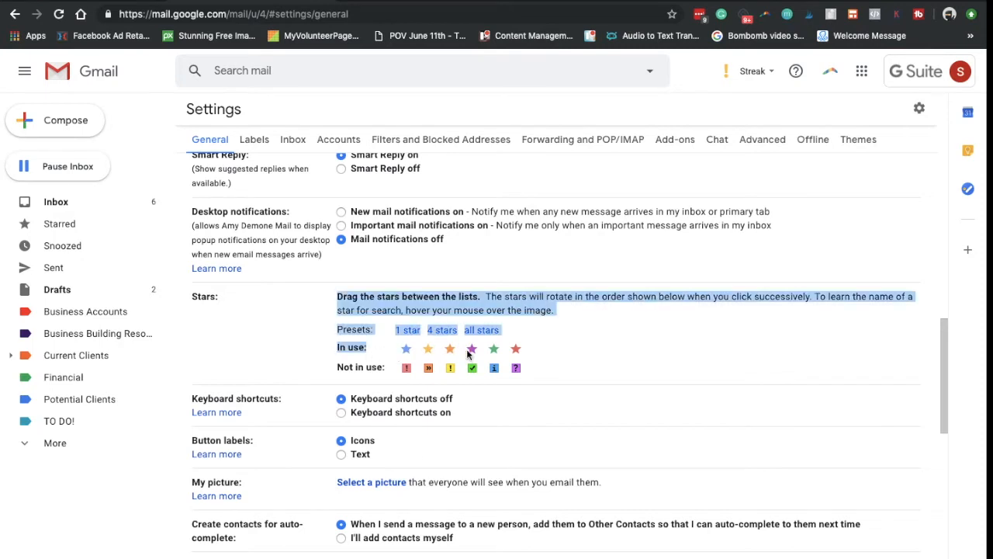
{"action": "left_click", "coordinate": [564, 350]}
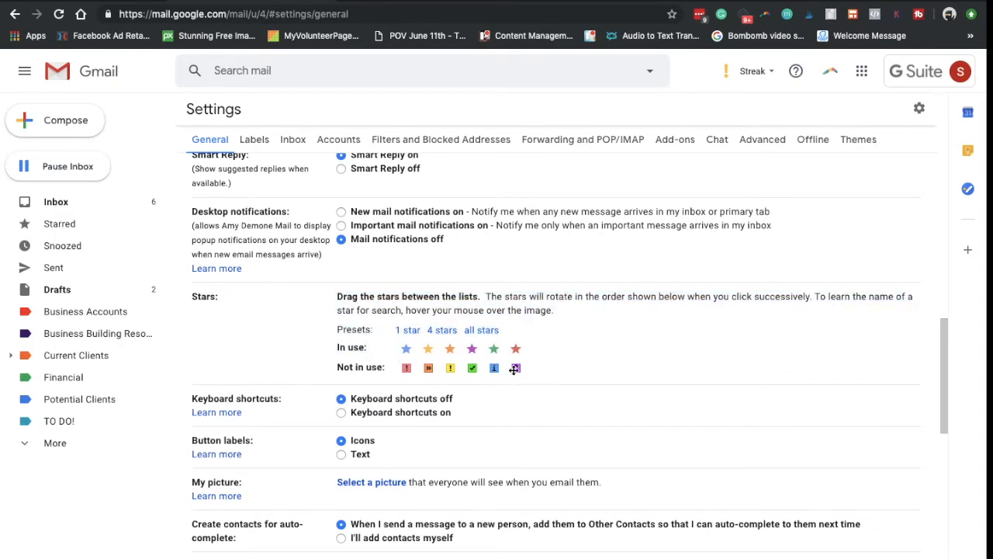
{"action": "mouse_move", "coordinate": [517, 368]}
{"action": "left_mouse_down"}
{"action": "mouse_move", "coordinate": [528, 350]}
{"action": "mouse_move", "coordinate": [495, 351]}
{"action": "mouse_move", "coordinate": [482, 368]}
{"action": "mouse_move", "coordinate": [459, 370]}
{"action": "mouse_move", "coordinate": [464, 345]}
{"action": "left_mouse_up"}
{"action": "scroll", "coordinate": [530, 450], "scroll_direction": "down", "scroll_amount": 3}
{"action": "scroll", "coordinate": [529, 450], "scroll_direction": "down", "scroll_amount": 5}
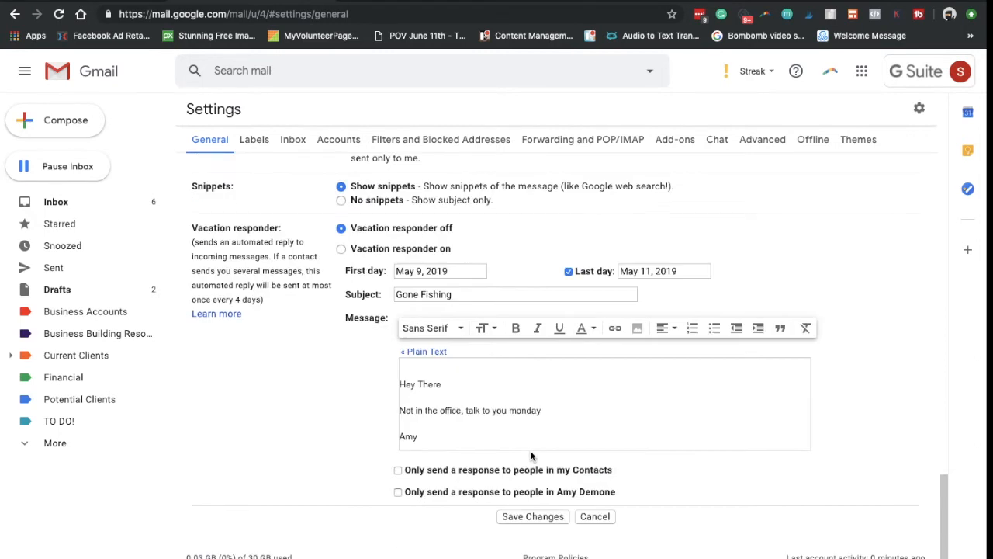
{"action": "left_click", "coordinate": [534, 516]}
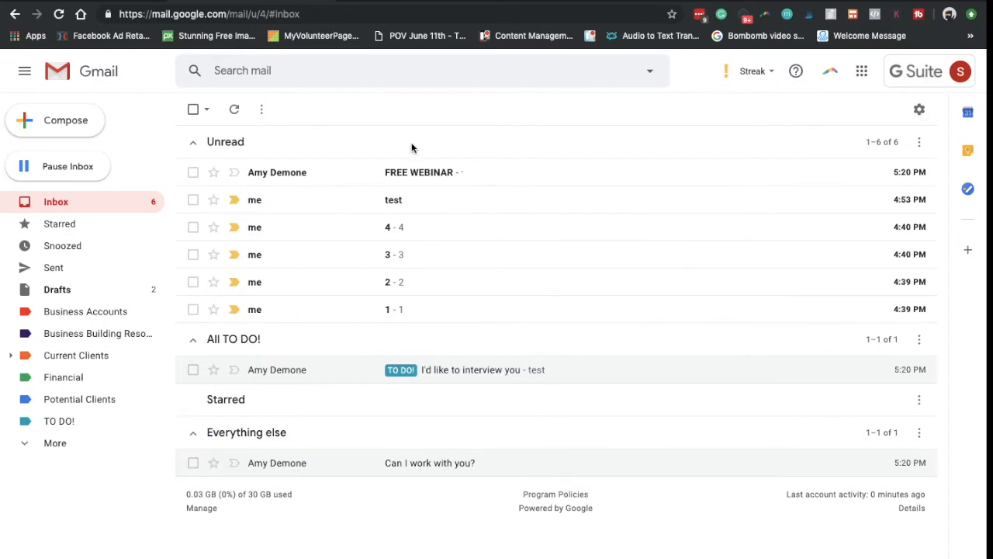
Cycle the test email's star to the red exclamation mark, then refresh the inbox.
{"action": "left_click", "coordinate": [402, 204]}
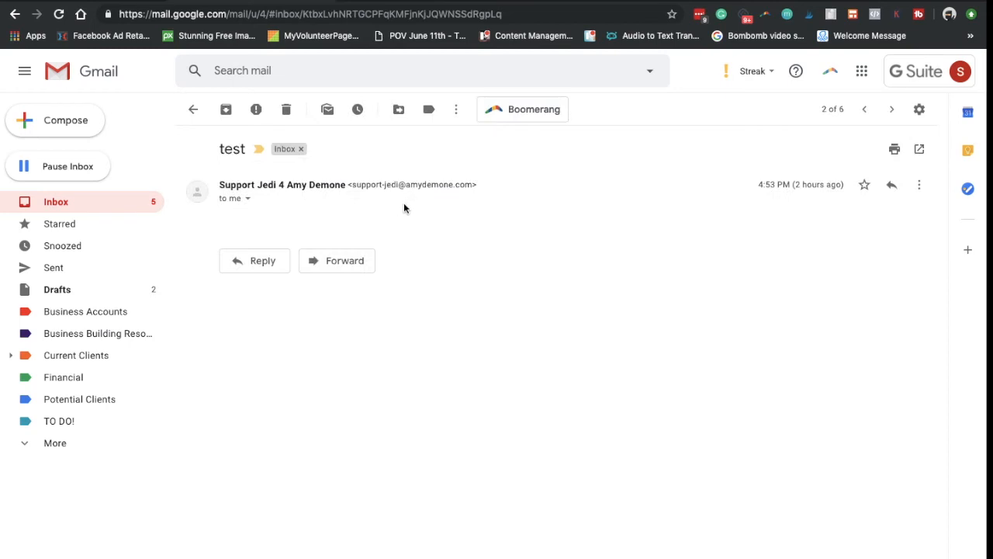
{"action": "left_click", "coordinate": [866, 185]}
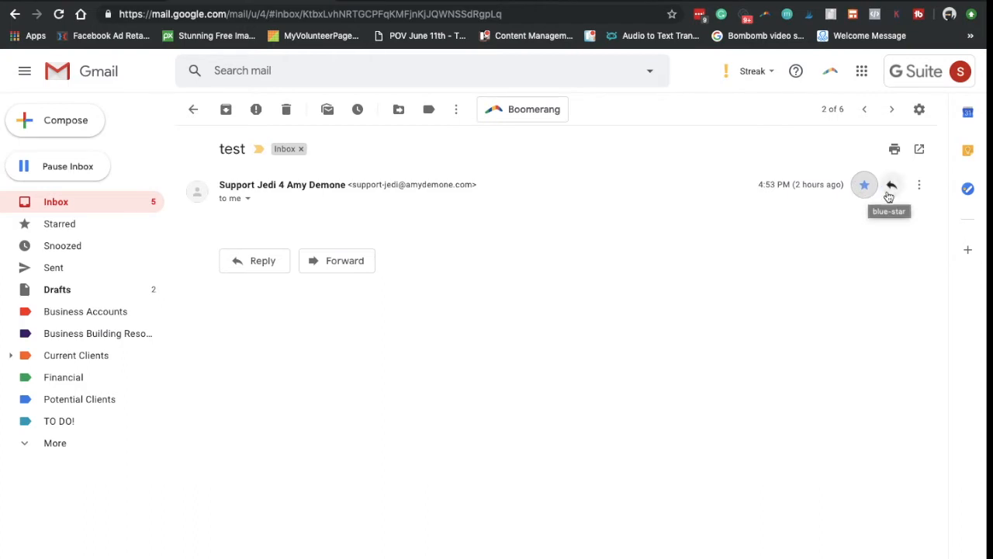
{"action": "left_click", "coordinate": [864, 192]}
{"action": "left_click", "coordinate": [865, 193]}
{"action": "left_click", "coordinate": [868, 192]}
{"action": "left_click", "coordinate": [868, 192]}
{"action": "left_click", "coordinate": [870, 192]}
{"action": "left_click", "coordinate": [93, 200]}
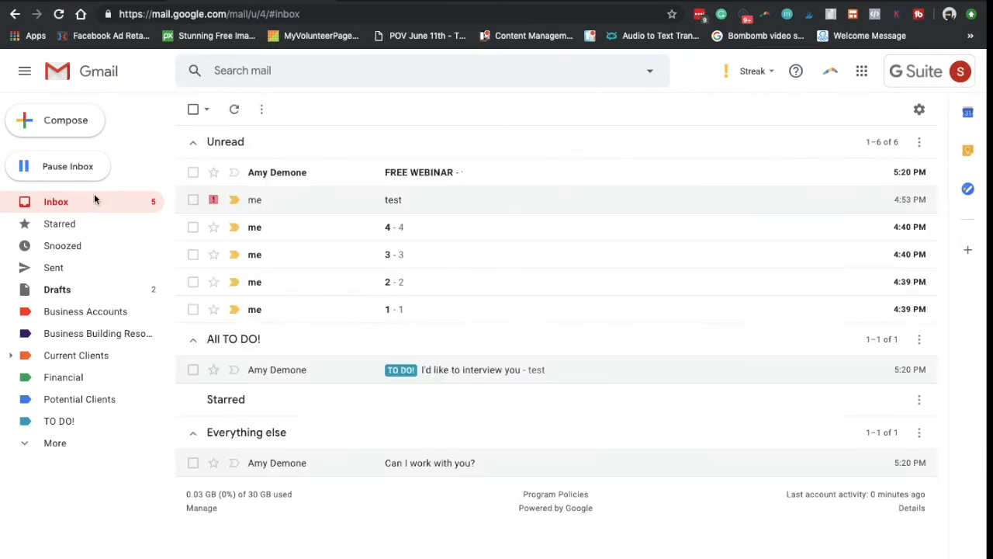
{"action": "left_click", "coordinate": [233, 109]}
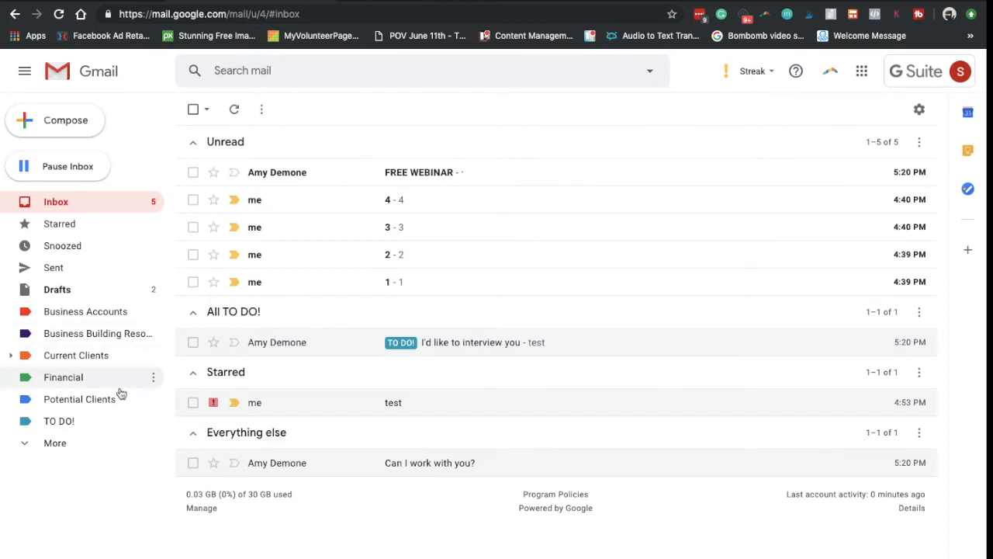
Move the email titled 4 into Current Clients/Client A.
{"action": "left_click", "coordinate": [391, 200]}
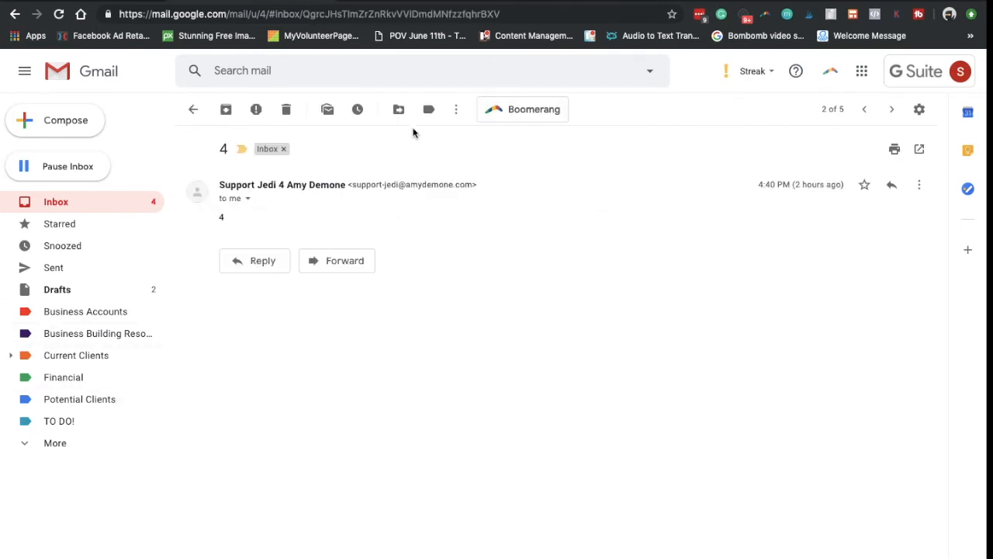
{"action": "left_click", "coordinate": [399, 109]}
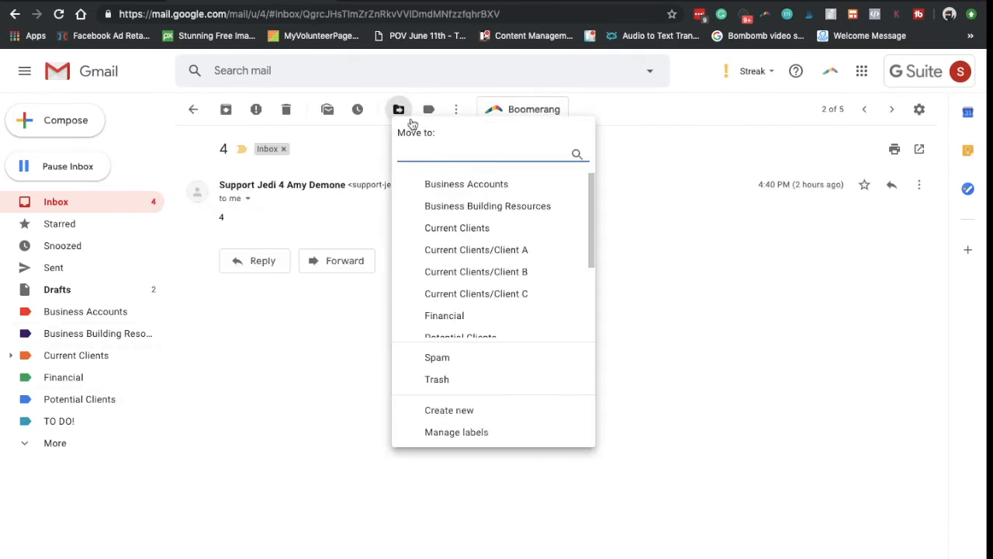
{"action": "left_click", "coordinate": [491, 249]}
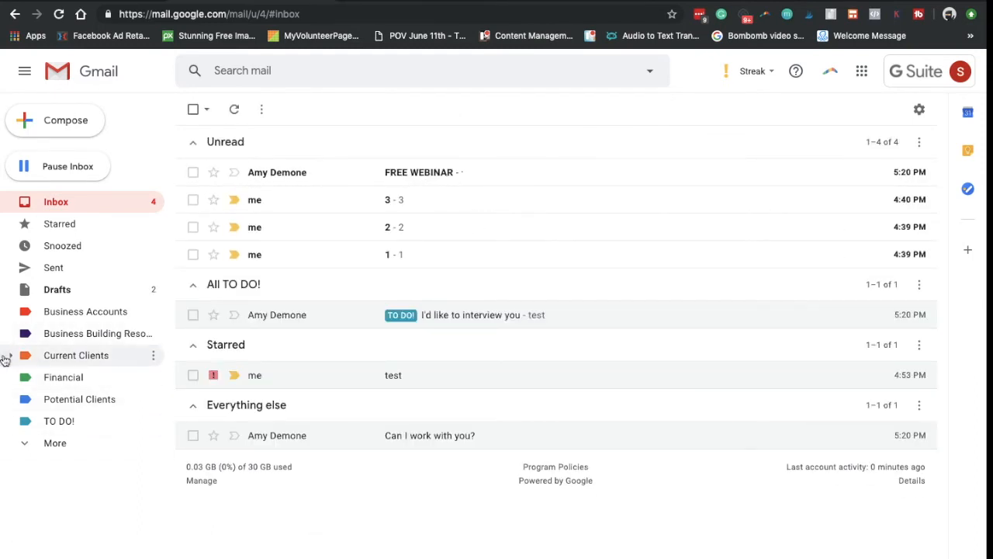
Colour the Client A, B and C sublabels pink, green and dark purple.
{"action": "left_click", "coordinate": [3, 355]}
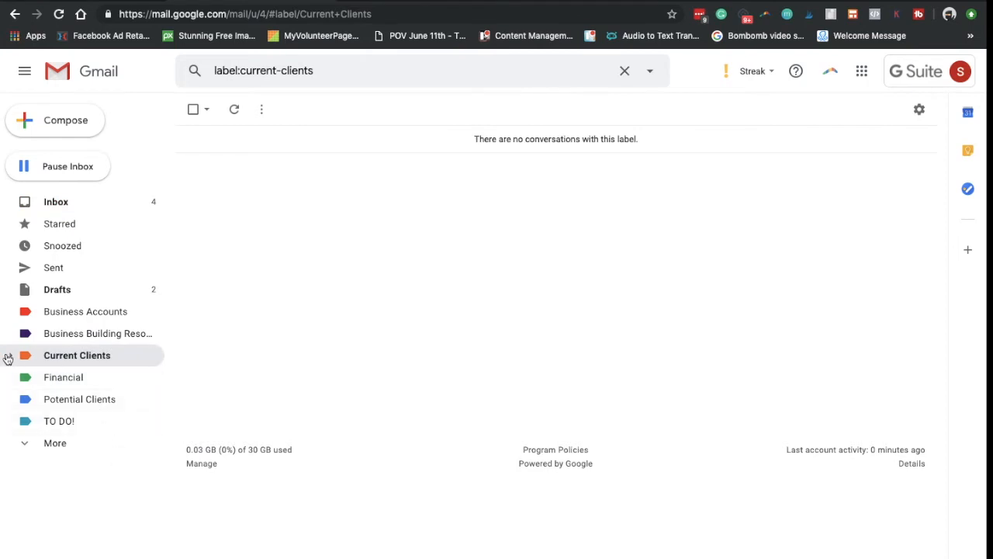
{"action": "left_click", "coordinate": [10, 356]}
{"action": "left_click", "coordinate": [152, 378]}
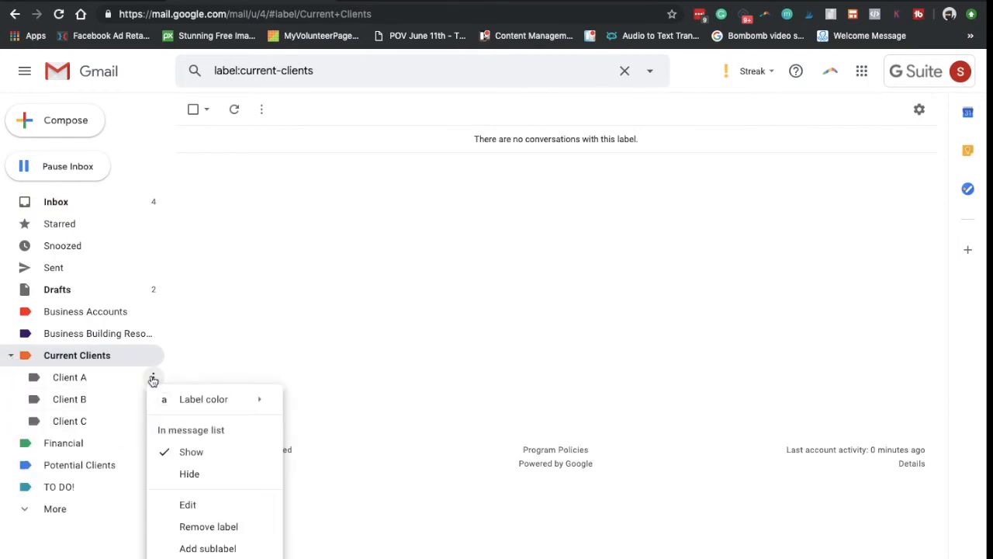
{"action": "mouse_move", "coordinate": [209, 405]}
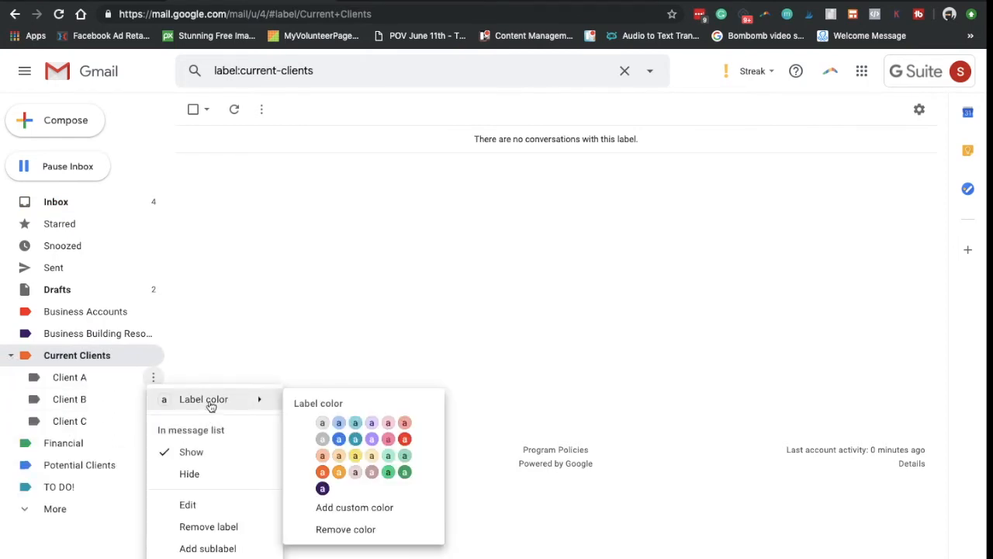
{"action": "left_click", "coordinate": [386, 444]}
{"action": "left_click", "coordinate": [153, 399]}
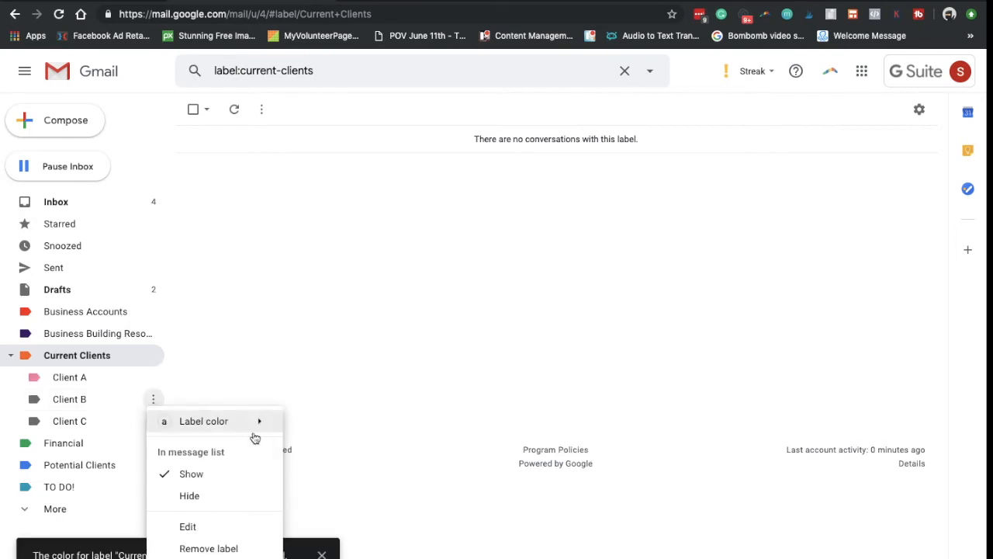
{"action": "mouse_move", "coordinate": [243, 429]}
{"action": "left_click", "coordinate": [388, 500]}
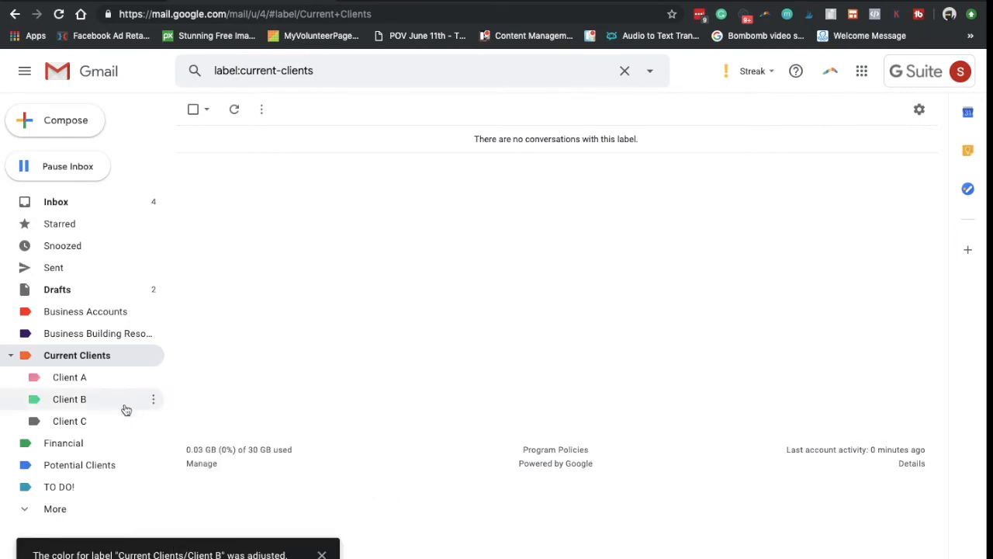
{"action": "left_click", "coordinate": [153, 421]}
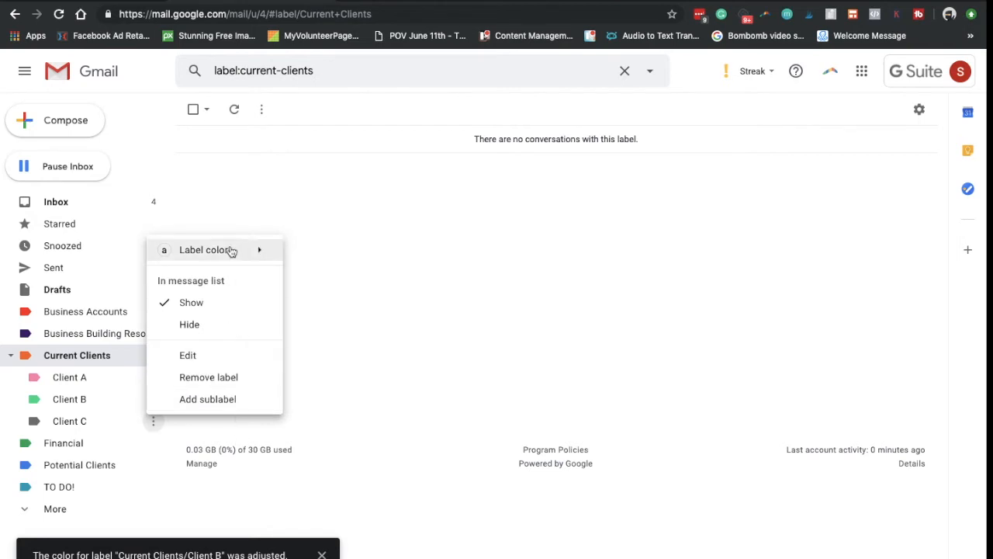
{"action": "mouse_move", "coordinate": [232, 250]}
{"action": "left_click", "coordinate": [322, 339]}
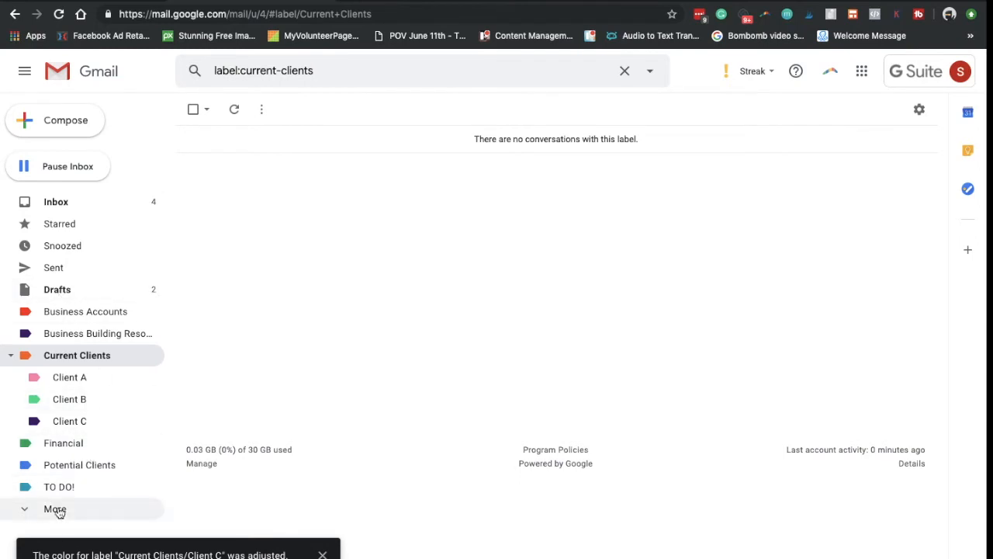
{"action": "left_click", "coordinate": [62, 204]}
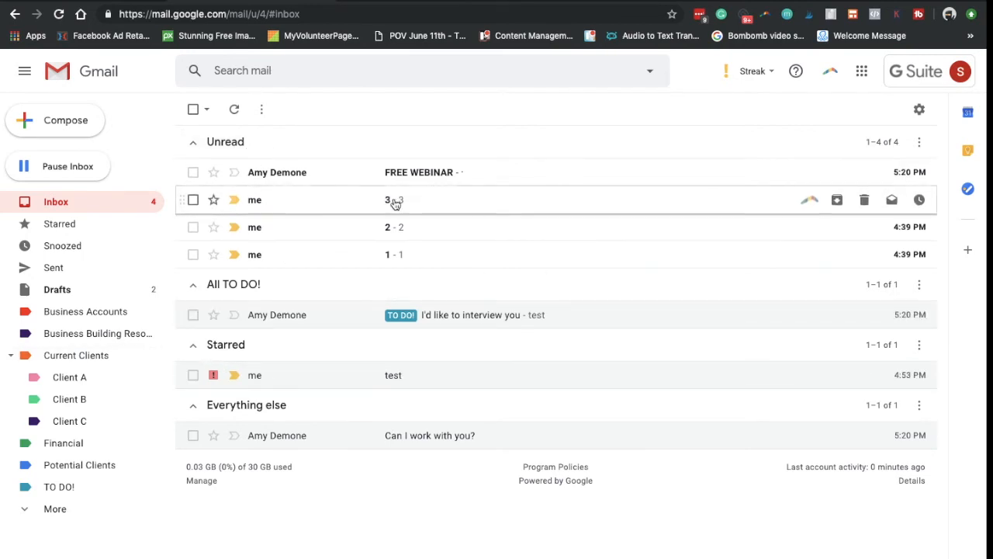
Open the email titled 3, then mark it as unread again.
{"action": "left_click", "coordinate": [481, 199]}
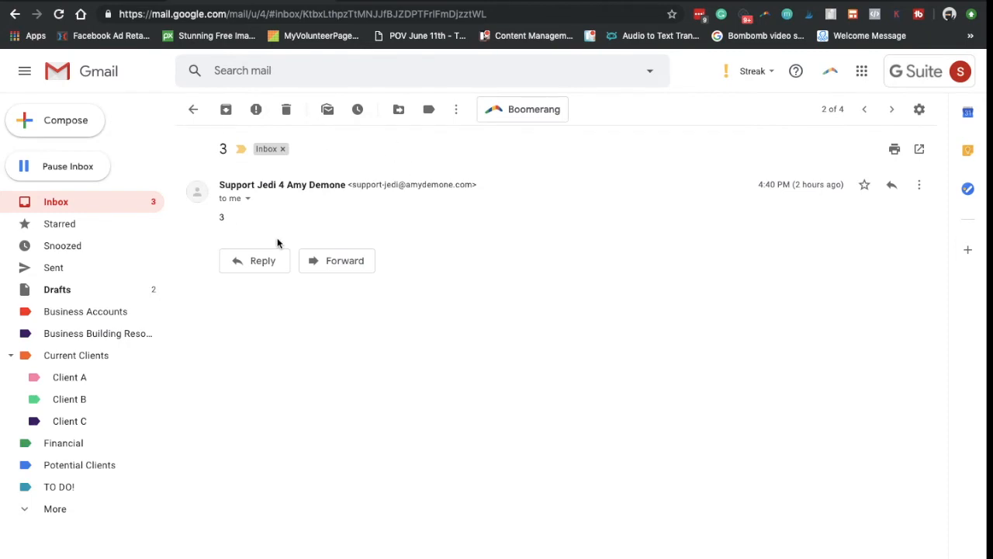
{"action": "left_click", "coordinate": [329, 109]}
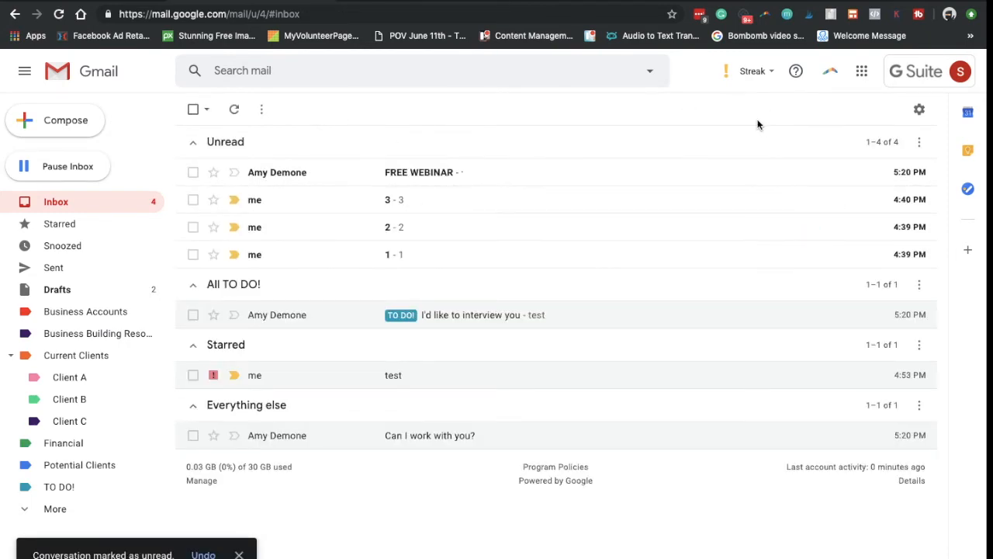
Go to the vacation responder in General settings and edit its away message.
{"action": "left_click", "coordinate": [918, 109]}
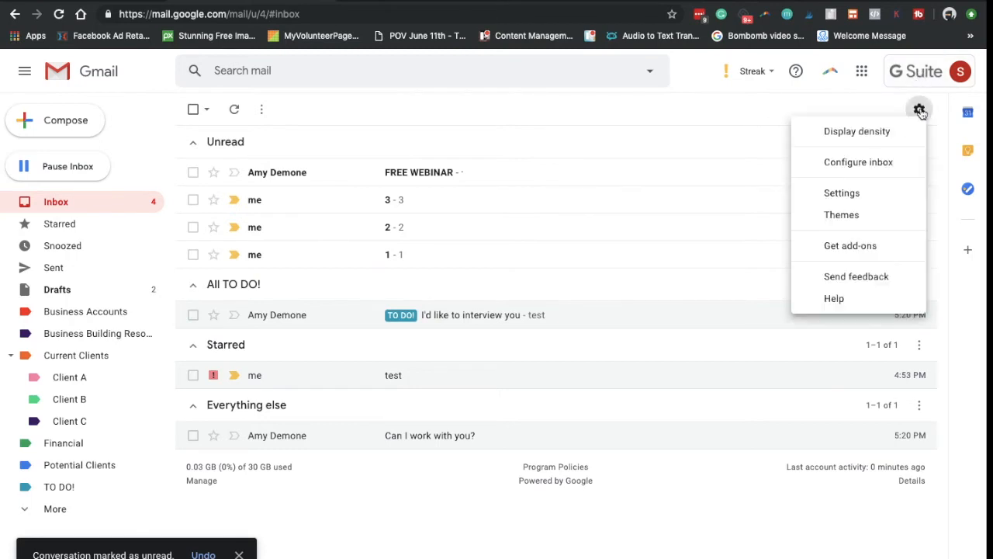
{"action": "left_click", "coordinate": [863, 194]}
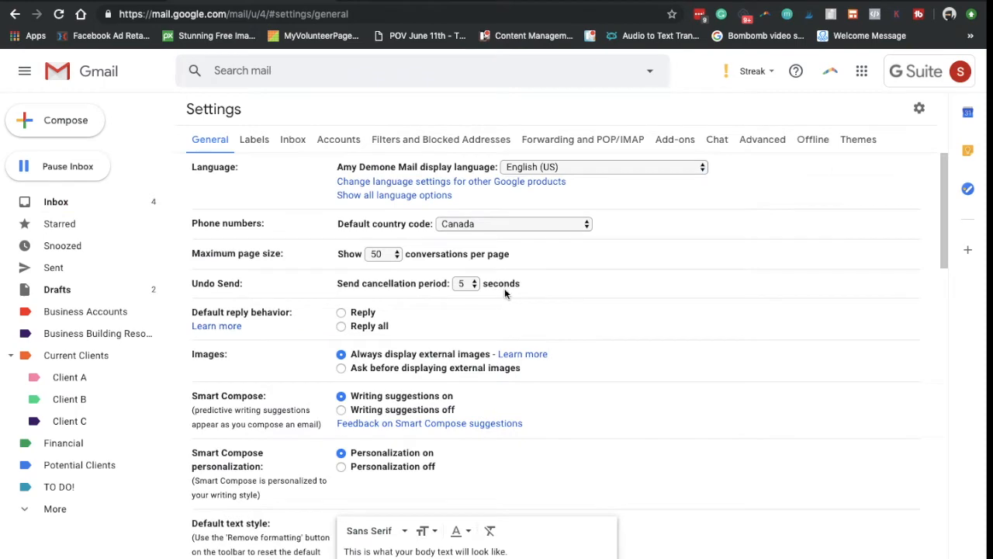
{"action": "scroll", "coordinate": [504, 288], "scroll_direction": "down", "scroll_amount": 20}
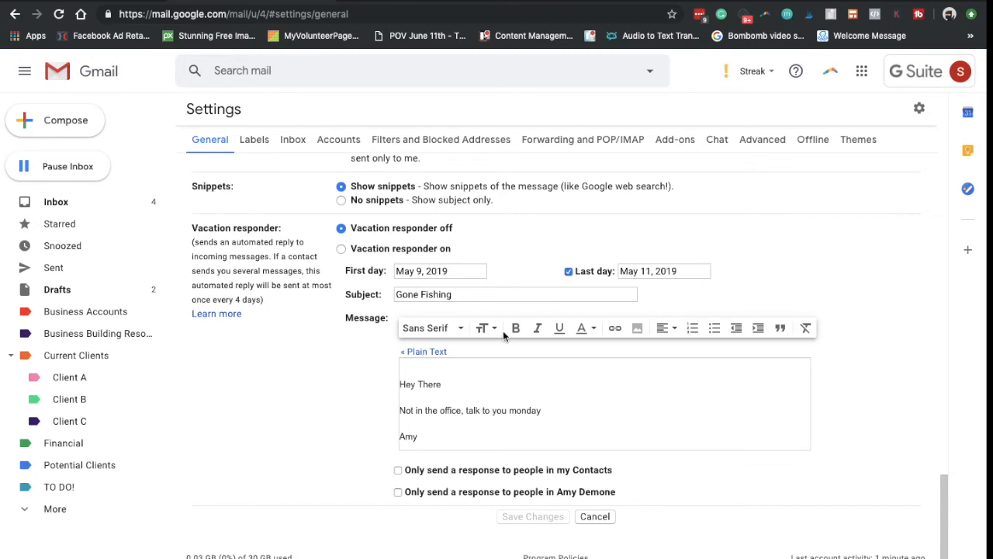
{"action": "left_click", "coordinate": [569, 379]}
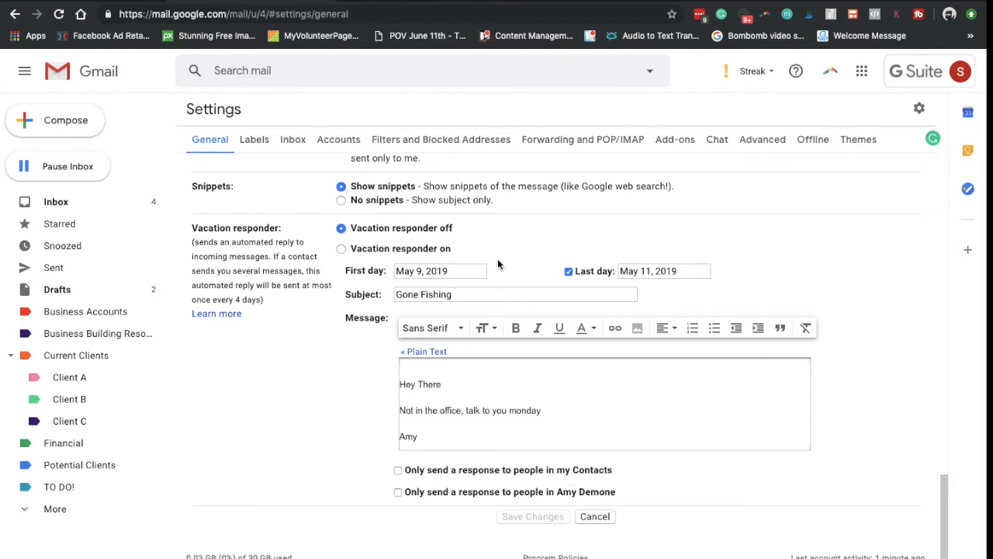
{"action": "left_click", "coordinate": [410, 392]}
Turn the vacation responder on for May 9–11, 2019 and save the settings.
{"action": "left_click", "coordinate": [341, 249]}
{"action": "left_click", "coordinate": [430, 270]}
{"action": "left_click", "coordinate": [572, 309]}
{"action": "left_click", "coordinate": [663, 271]}
{"action": "left_click", "coordinate": [590, 230]}
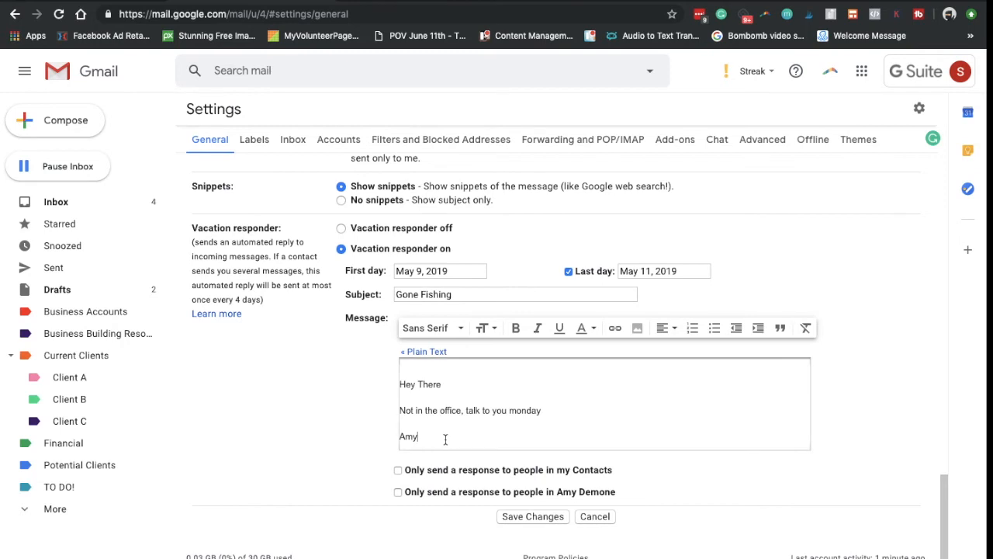
{"action": "left_click_drag", "start_coordinate": [443, 436], "coordinate": [418, 380]}
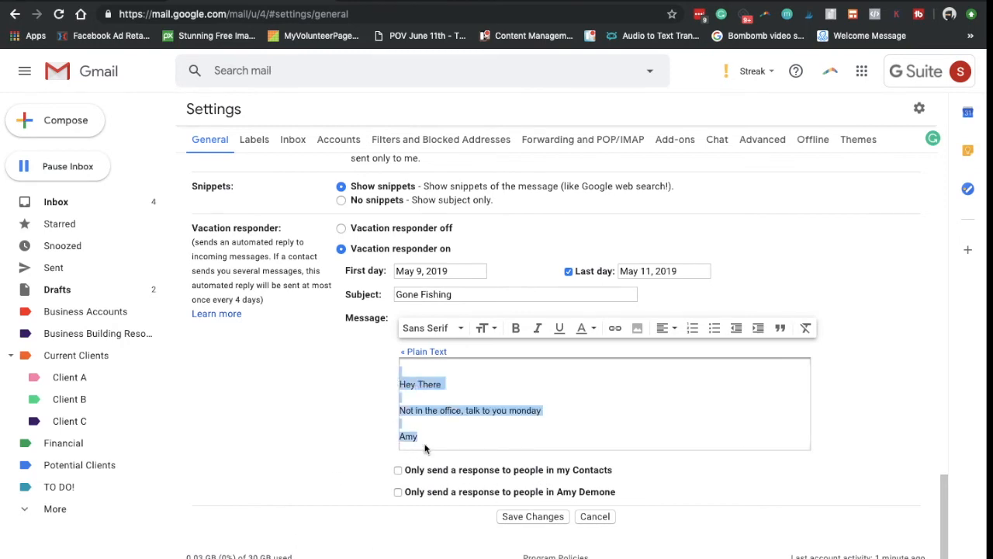
{"action": "left_click", "coordinate": [504, 410]}
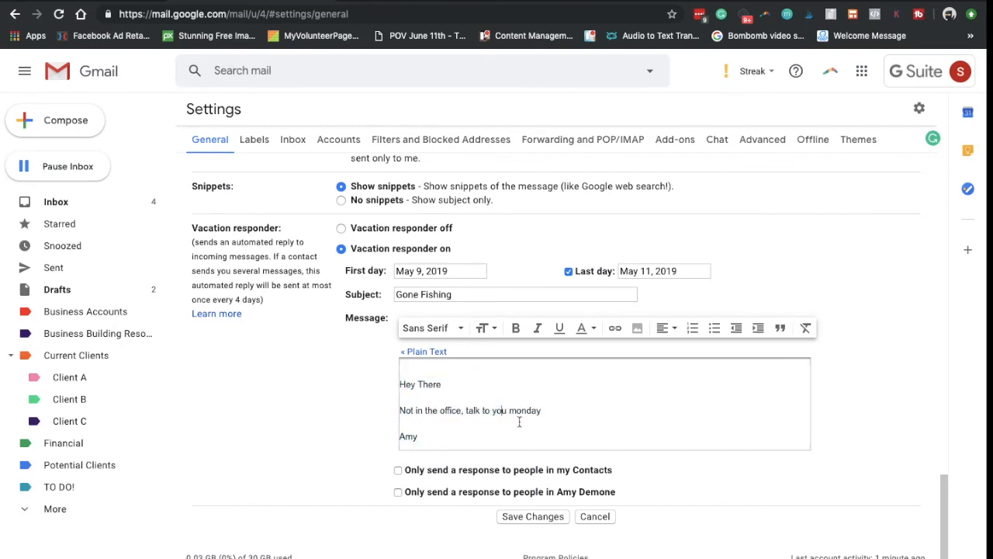
{"action": "left_click", "coordinate": [533, 516]}
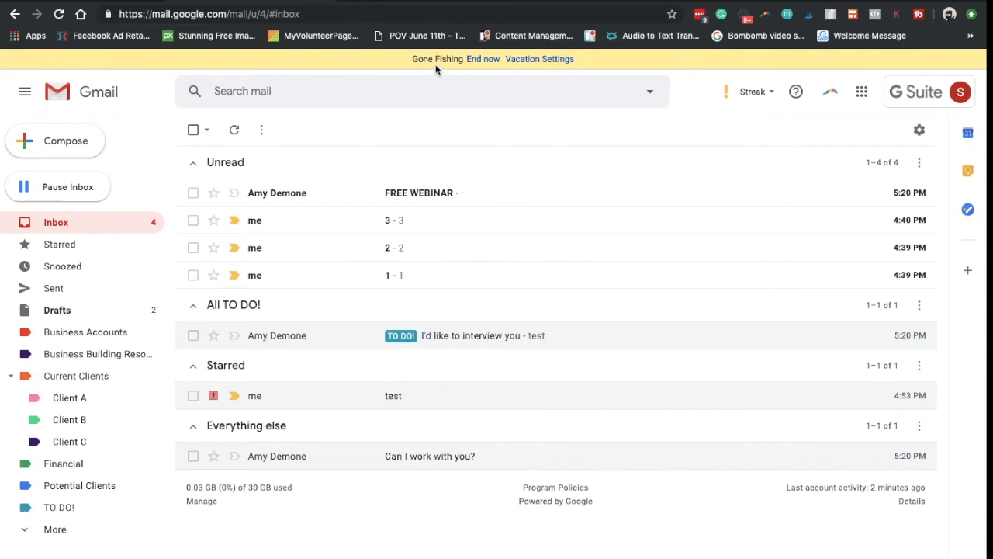
End the Gone Fishing vacation notice from the banner above the inbox.
{"action": "left_click_drag", "start_coordinate": [464, 59], "coordinate": [415, 65]}
{"action": "left_click", "coordinate": [480, 59]}
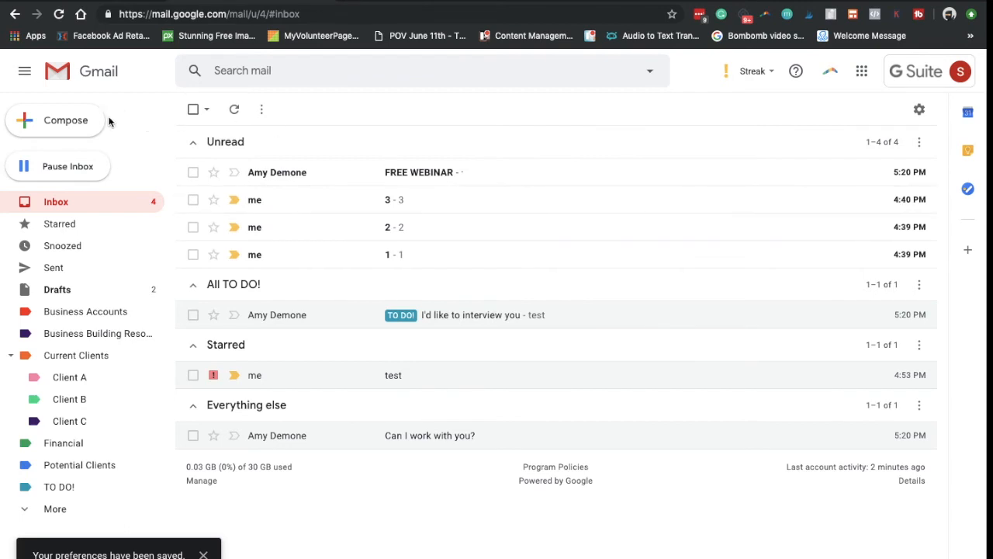
Start a new message with the subject 'This is email'.
{"action": "left_click", "coordinate": [93, 130]}
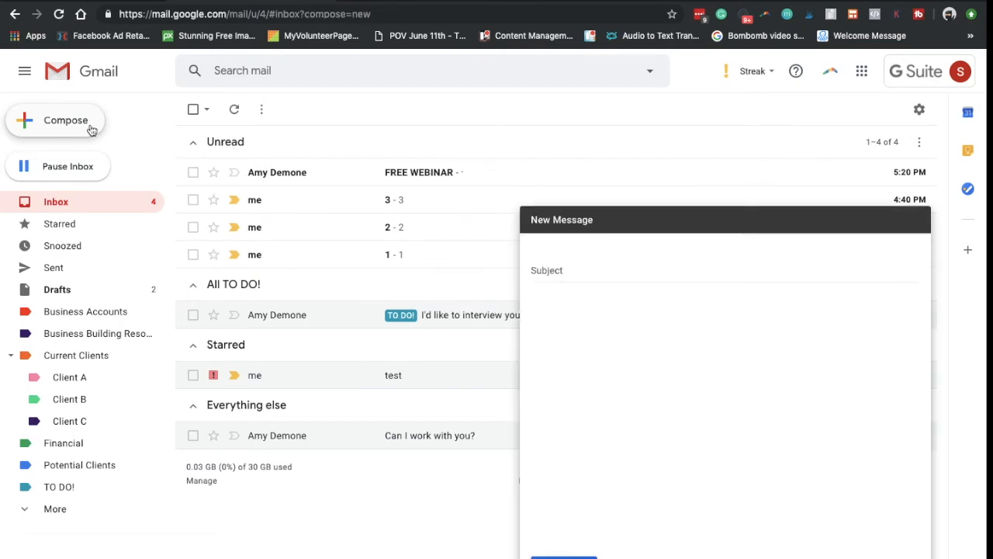
{"action": "left_click", "coordinate": [590, 260]}
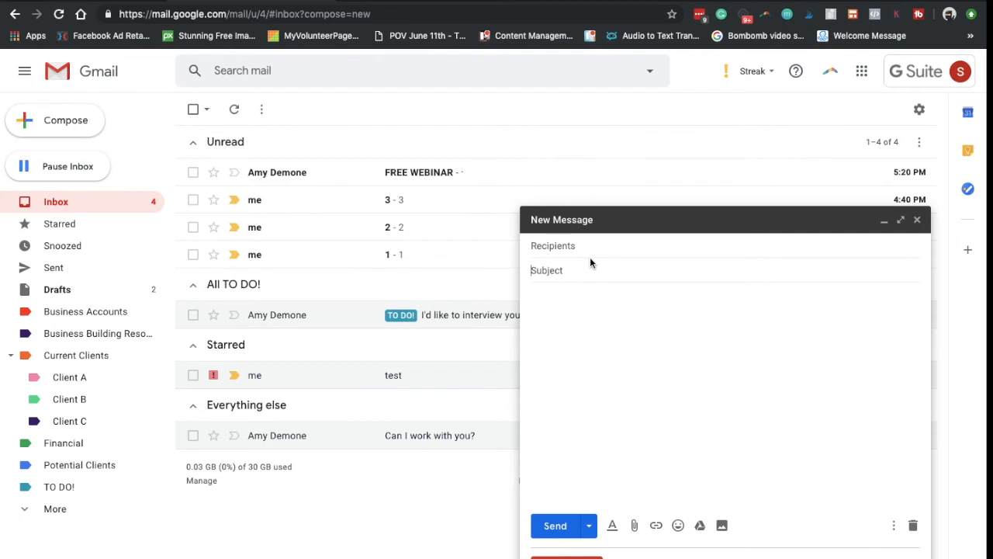
{"action": "left_click", "coordinate": [596, 344]}
{"action": "left_click", "coordinate": [577, 268]}
{"action": "type", "text": "T"}
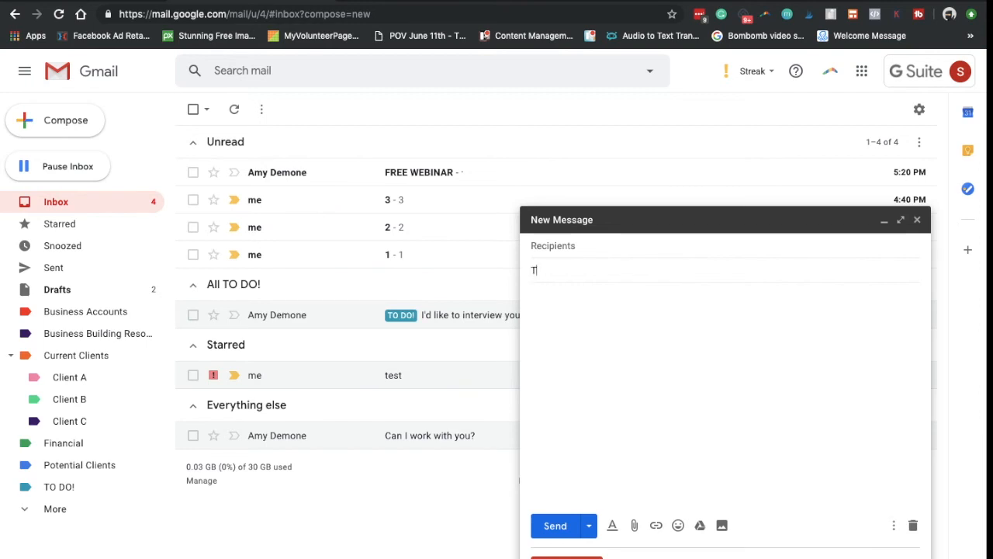
{"action": "type", "text": "his is email"}
Write the body 'Hey Name', 'How are you' and a sign-off name on separate lines.
{"action": "left_click", "coordinate": [654, 308]}
{"action": "type", "text": "Hey Name"}
{"action": "key", "text": "Return"}
{"action": "key", "text": "Return"}
{"action": "type", "text": "How are you"}
{"action": "key", "text": "Return"}
{"action": "key", "text": "Return"}
{"action": "type", "text": "Amy"}
{"action": "key", "text": "Return"}
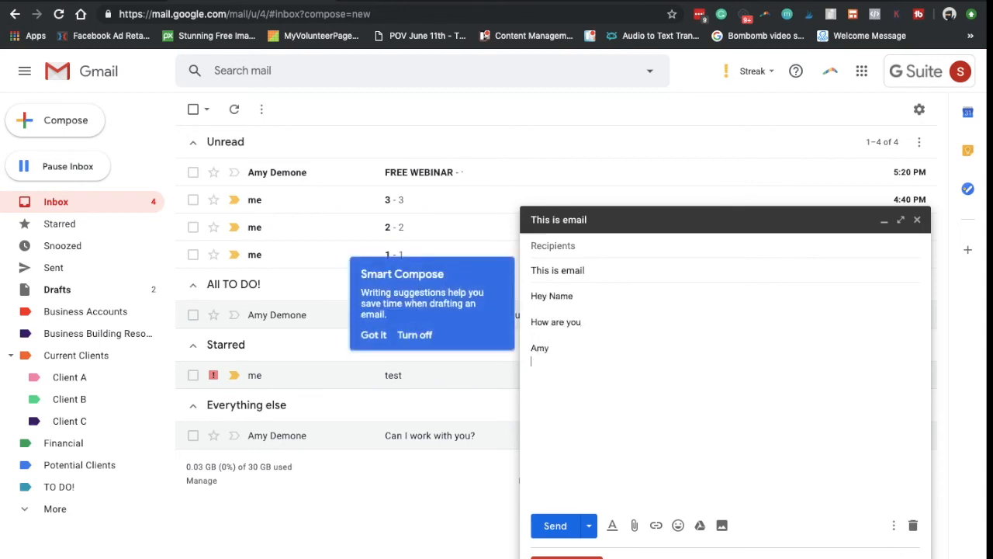
Save the draft as new template 'This is email', then close it and start a blank message.
{"action": "left_click", "coordinate": [896, 528]}
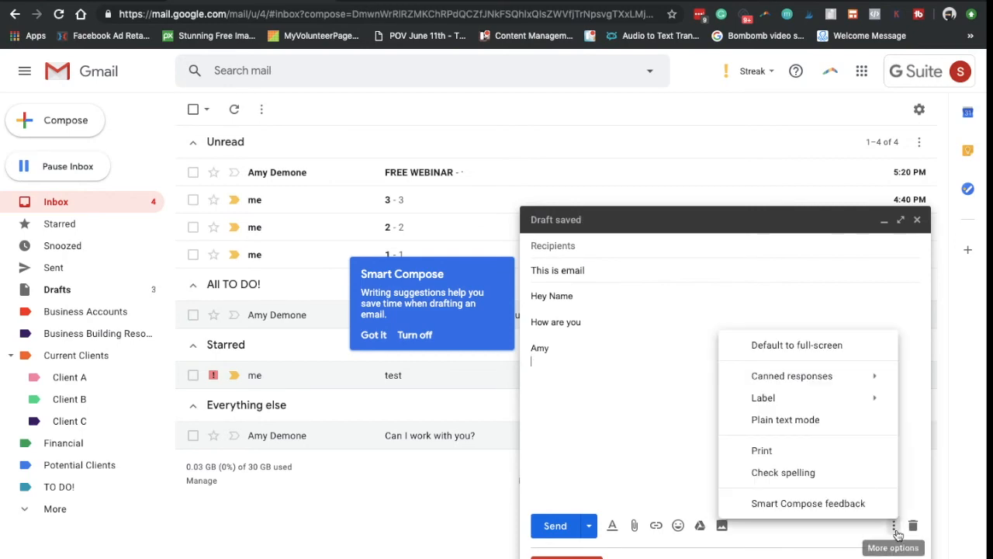
{"action": "mouse_move", "coordinate": [813, 377]}
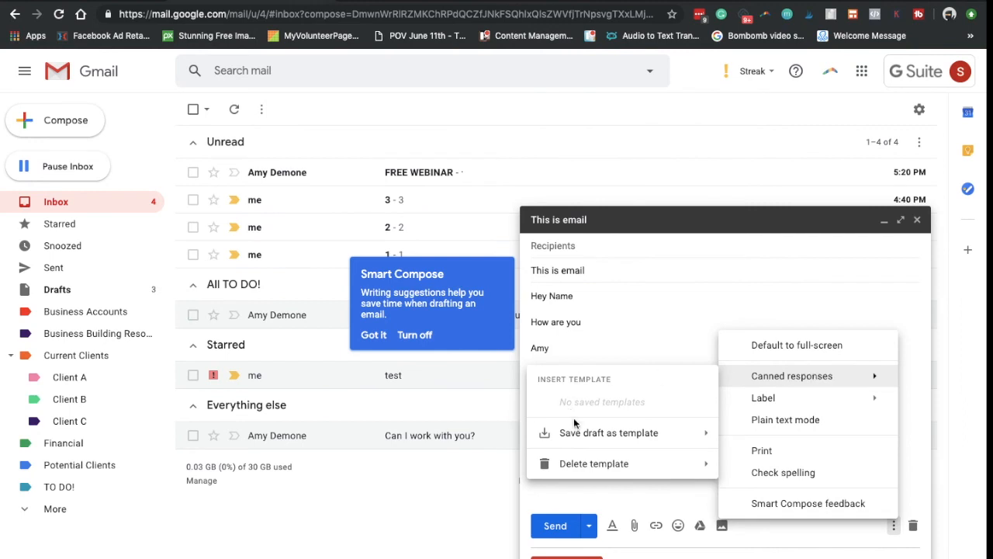
{"action": "mouse_move", "coordinate": [578, 440]}
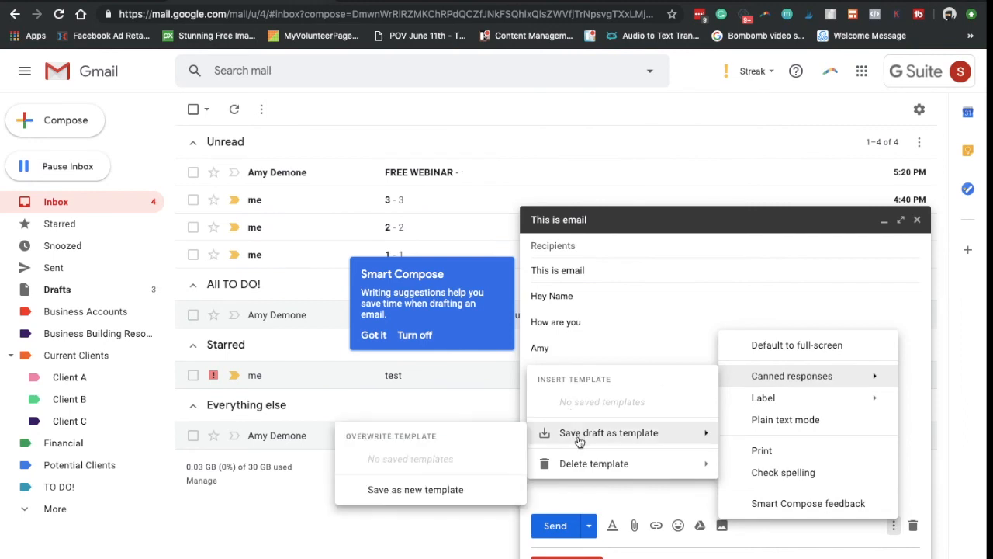
{"action": "left_click", "coordinate": [411, 490]}
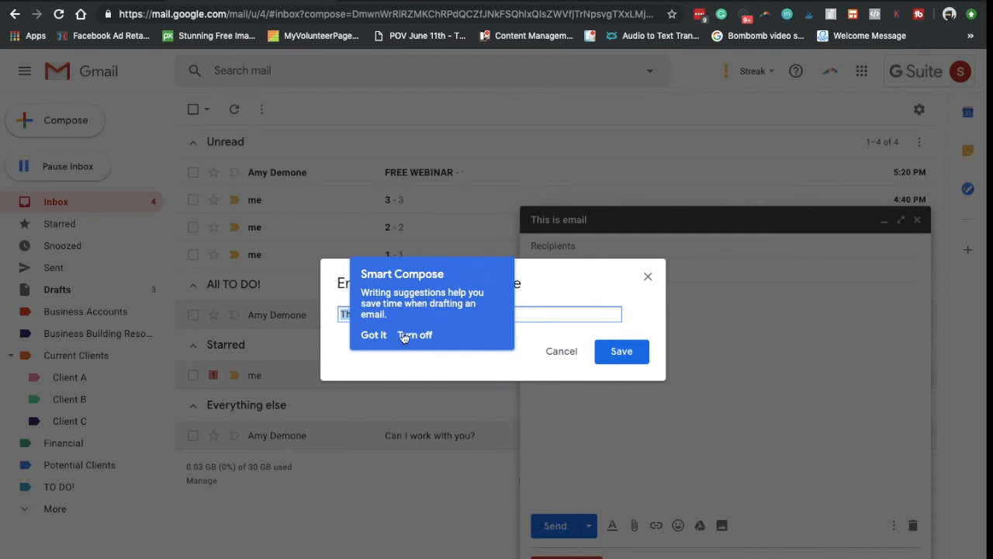
{"action": "left_click", "coordinate": [374, 335]}
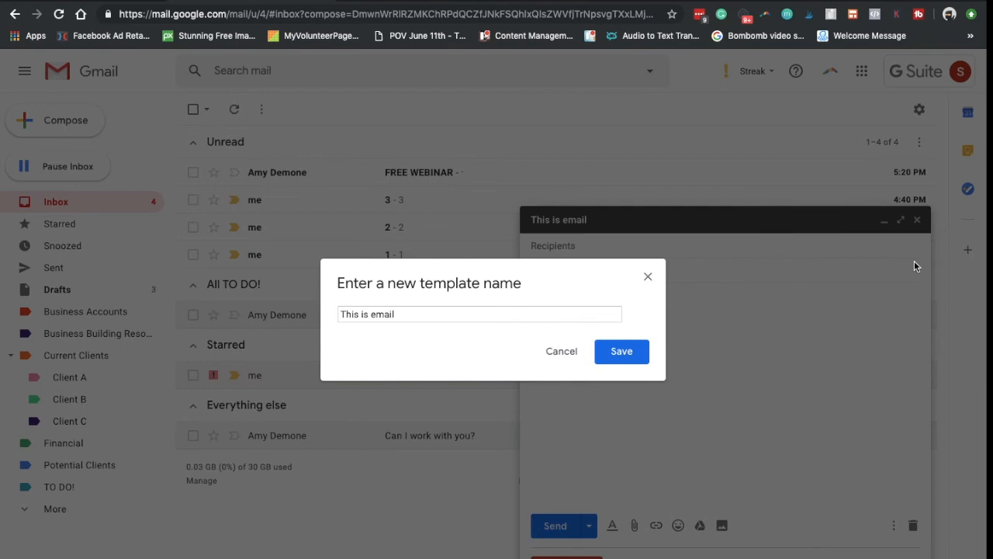
{"action": "left_click", "coordinate": [606, 353]}
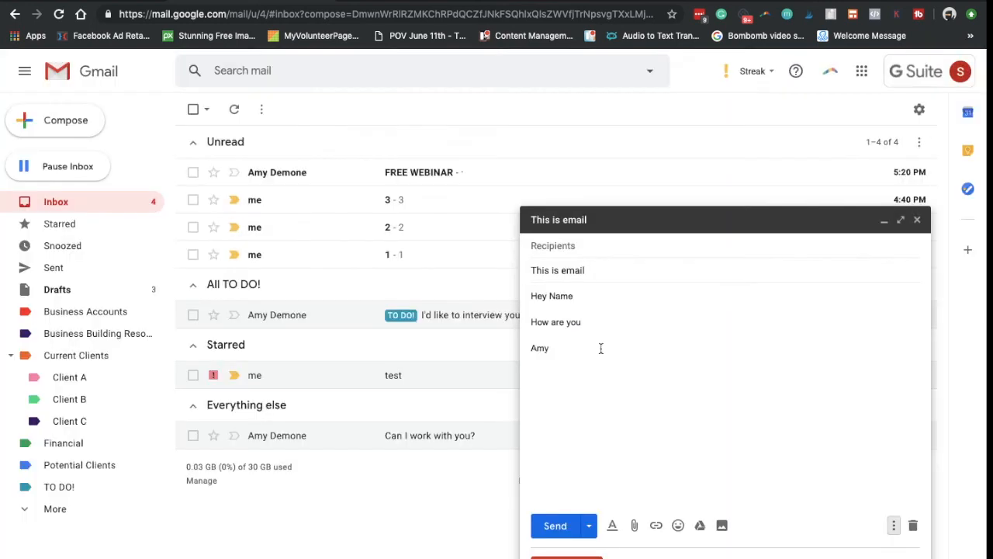
{"action": "left_click", "coordinate": [915, 218]}
{"action": "left_click", "coordinate": [86, 121]}
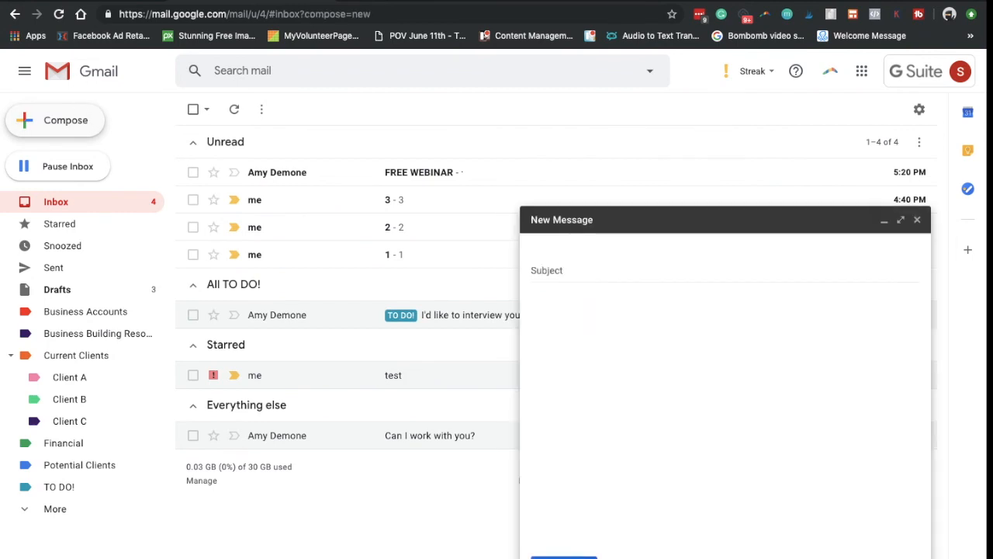
Insert the 'This is email' canned response into the new message.
{"action": "left_click", "coordinate": [894, 526]}
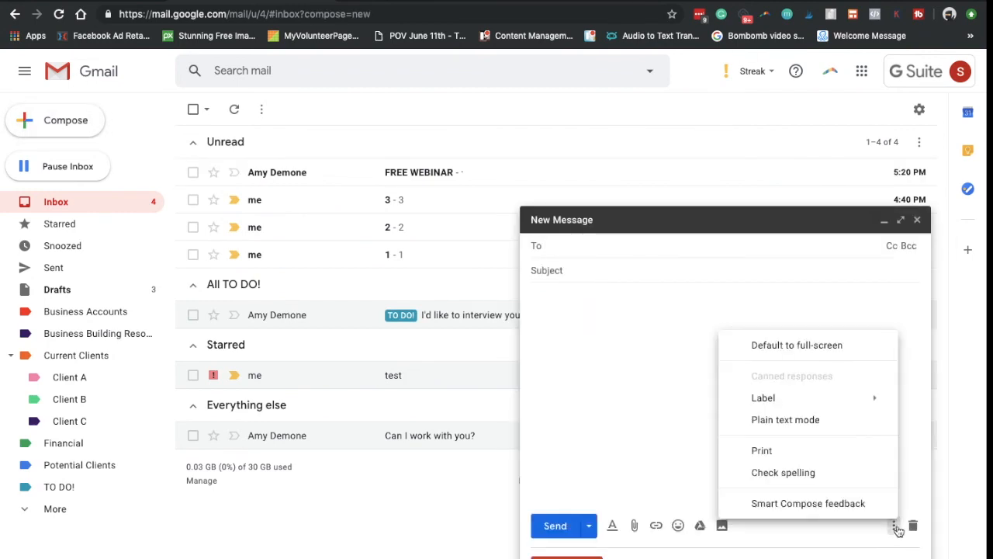
{"action": "mouse_move", "coordinate": [832, 383]}
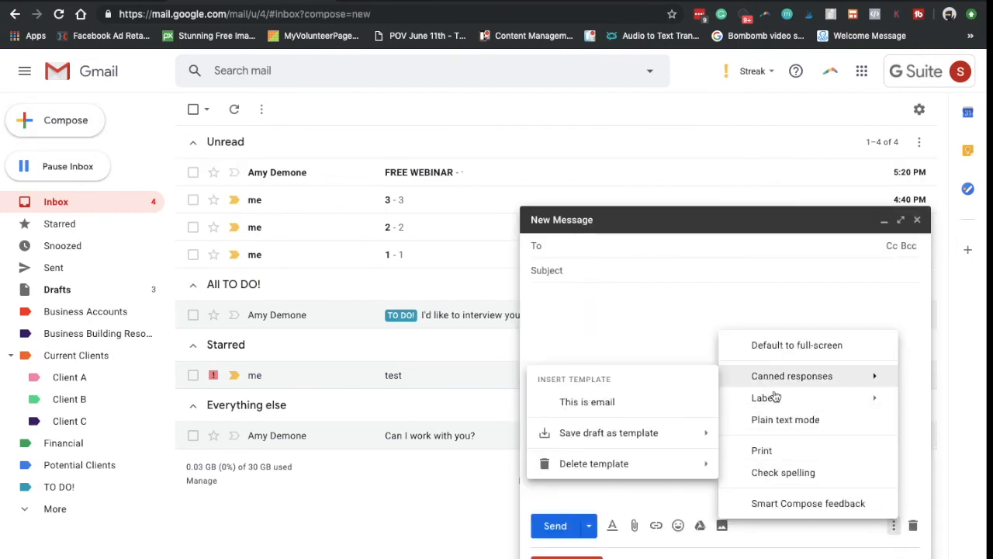
{"action": "left_click", "coordinate": [624, 406]}
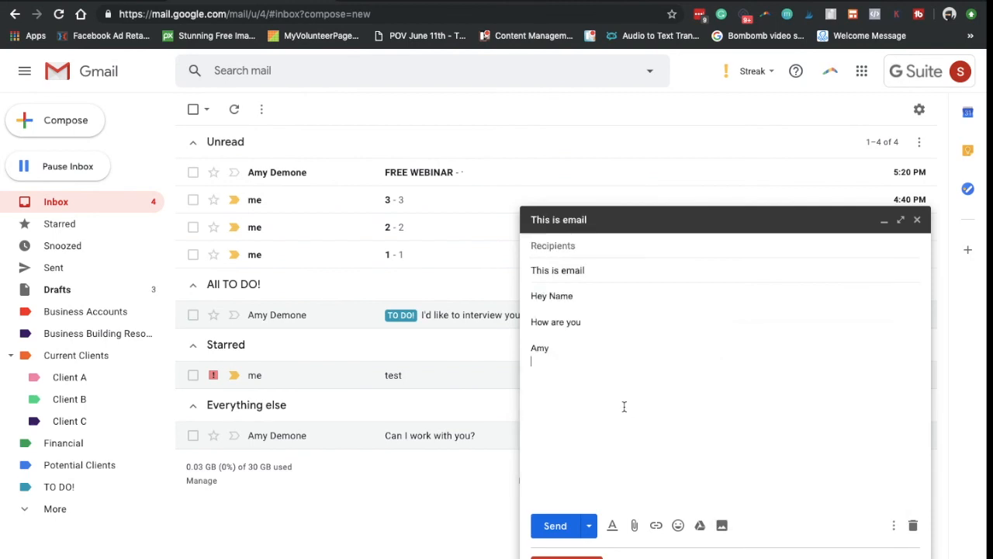
Address the message to the suggested contact's e-mail and send it.
{"action": "left_click", "coordinate": [637, 244]}
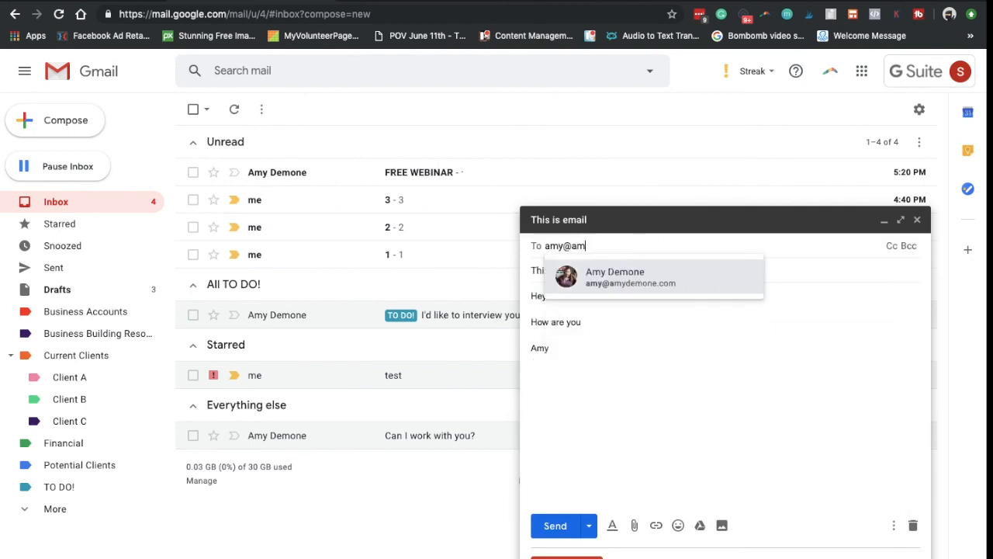
{"action": "key", "text": "Return"}
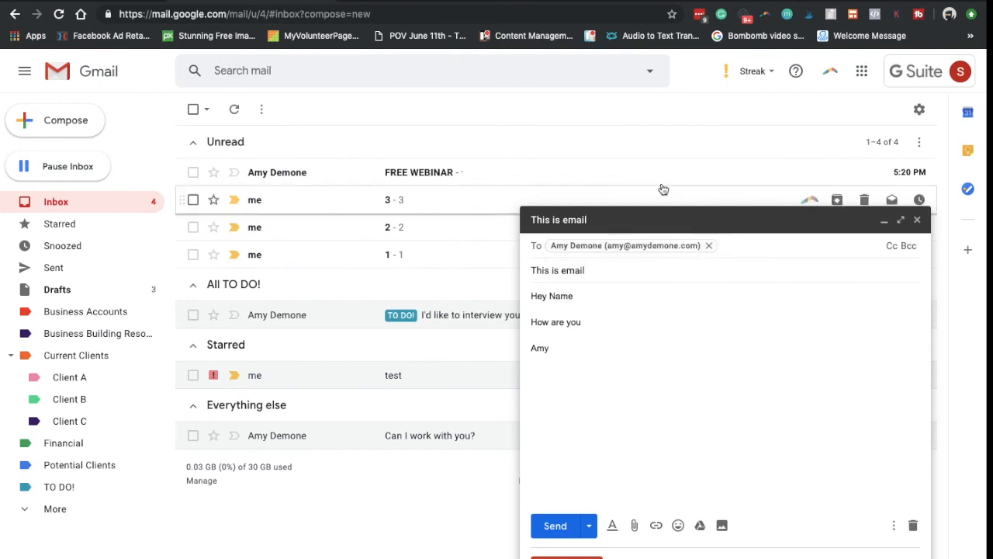
{"action": "left_click", "coordinate": [553, 526]}
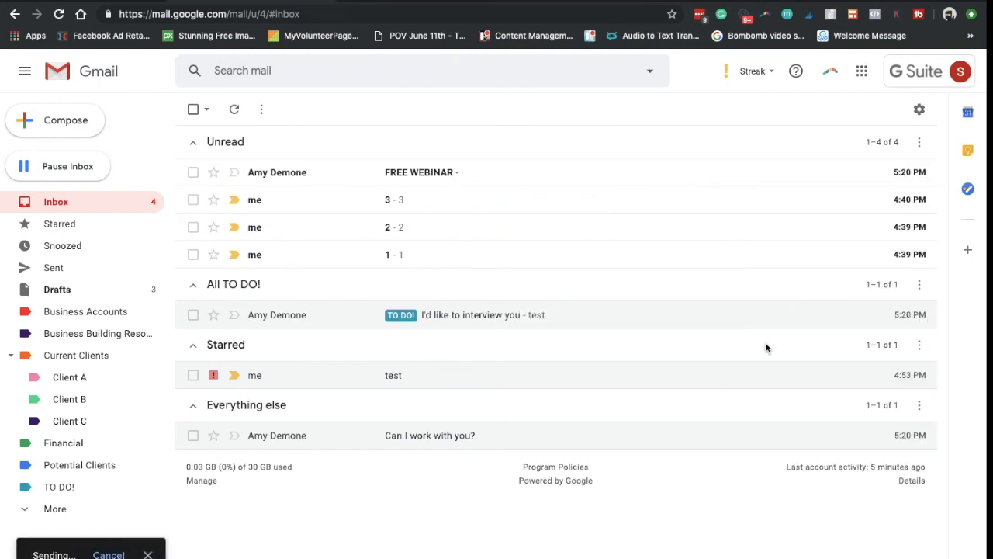